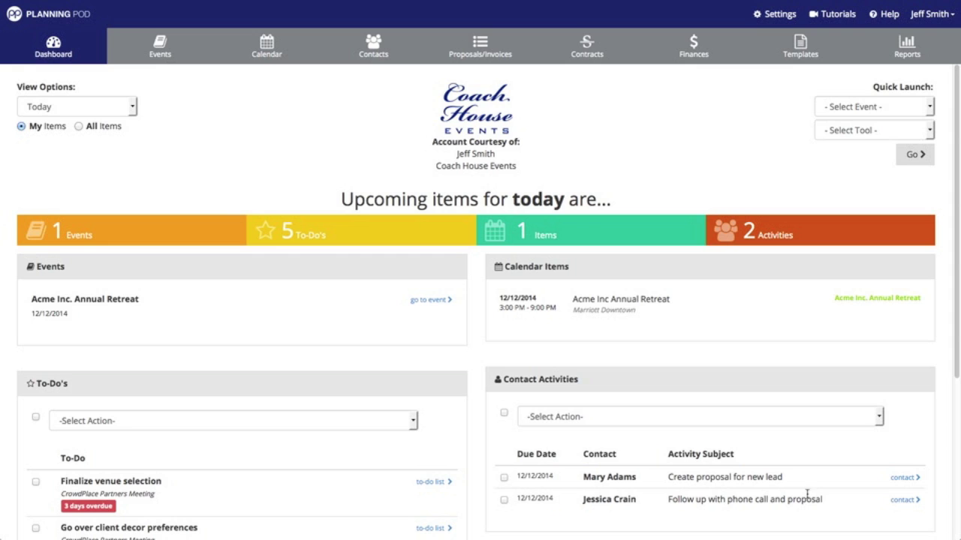
- Add an event group named Conferences with the default group option set to No, and save it
click(165, 57)
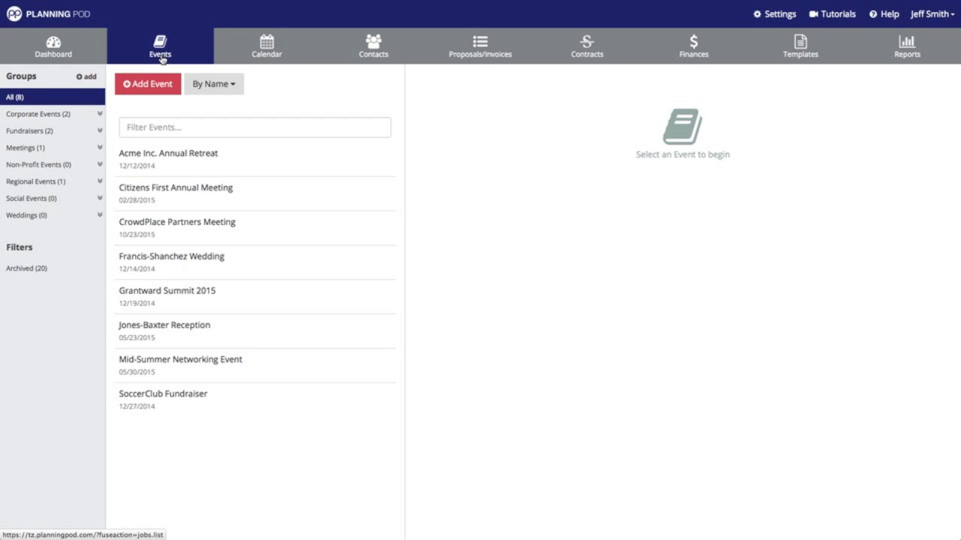
click(90, 77)
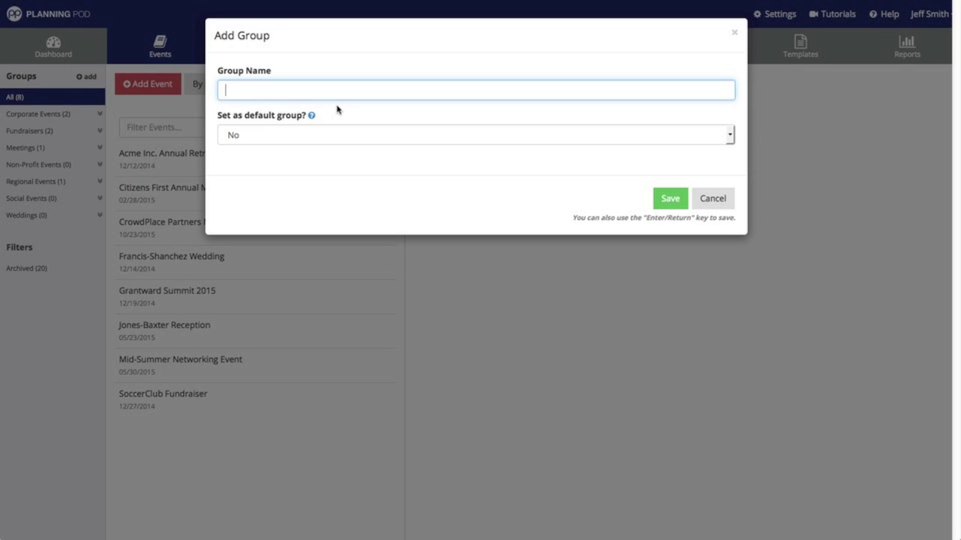
click(344, 86)
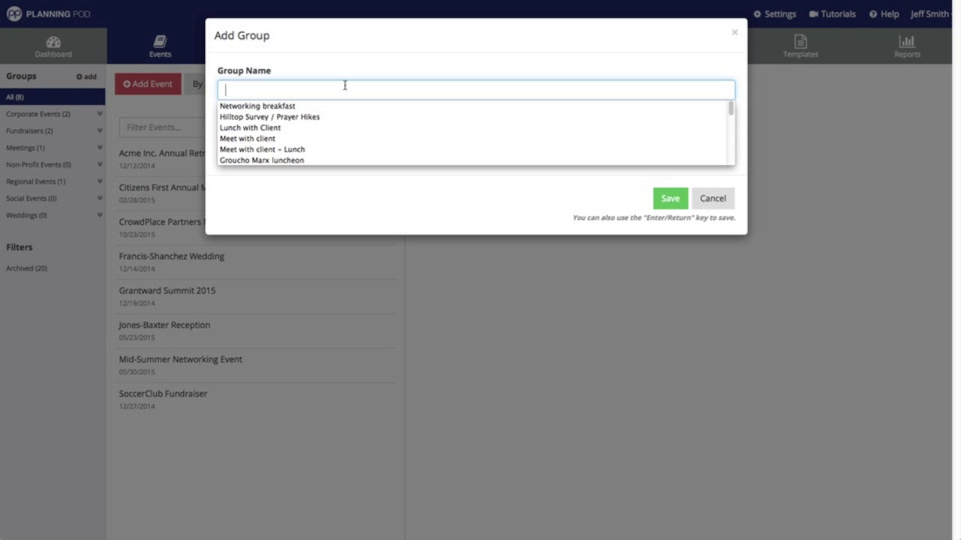
text(Conferenc)
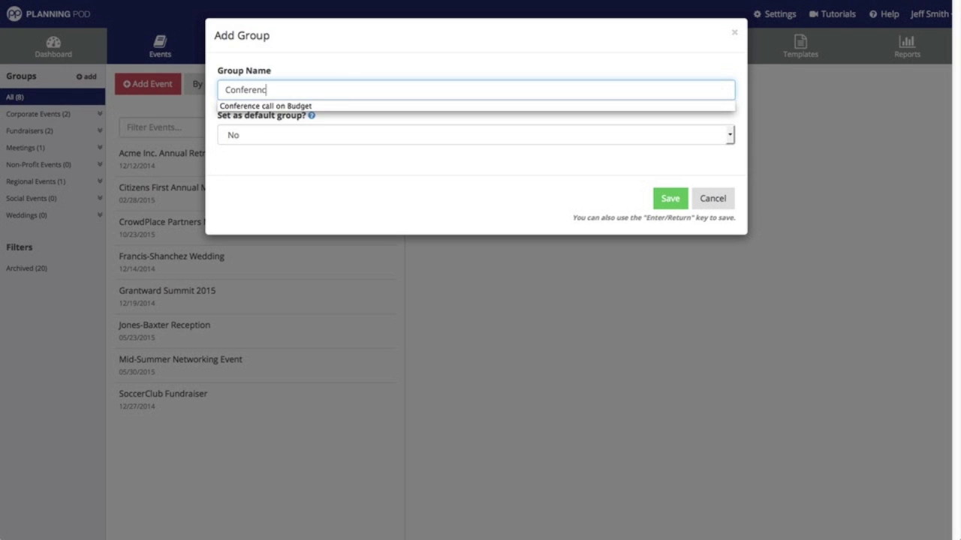
text(es)
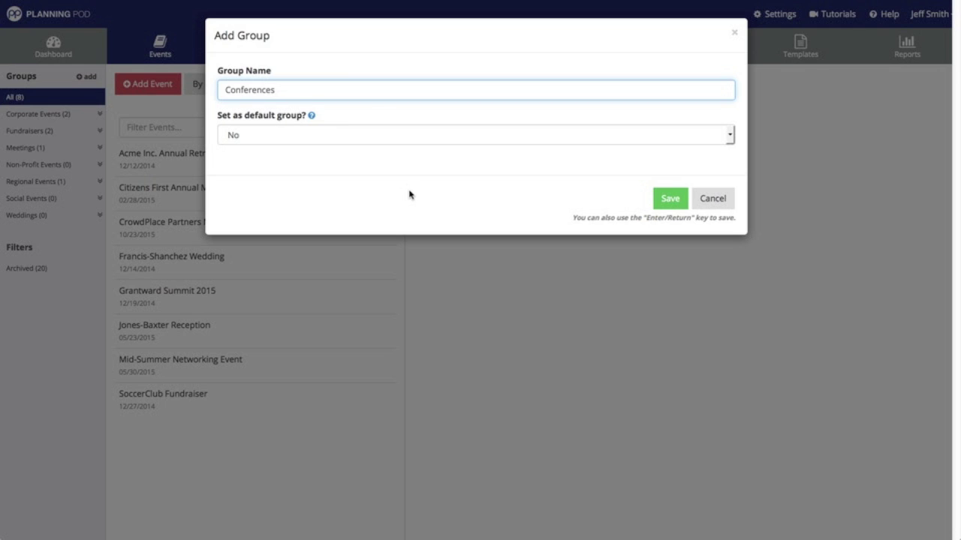
click(411, 193)
click(350, 141)
click(339, 164)
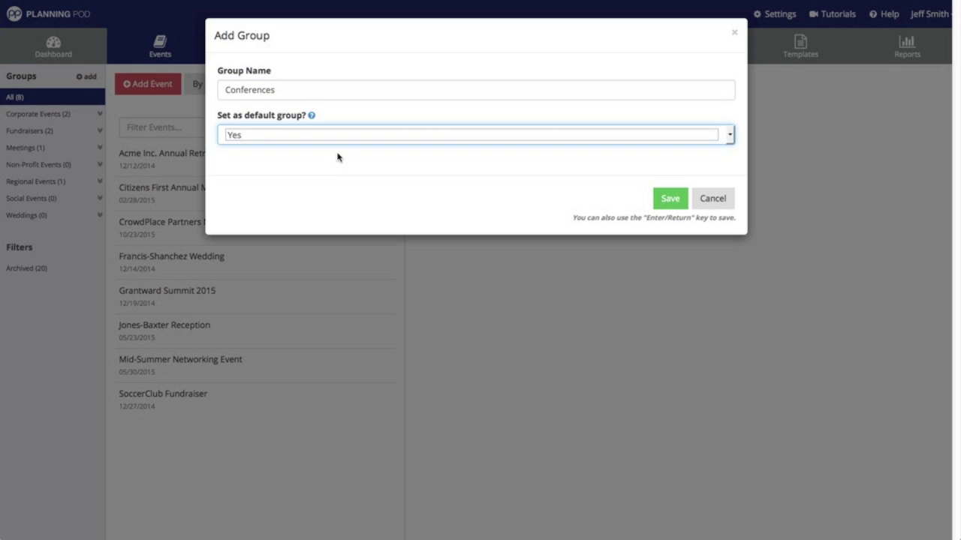
click(338, 139)
click(333, 150)
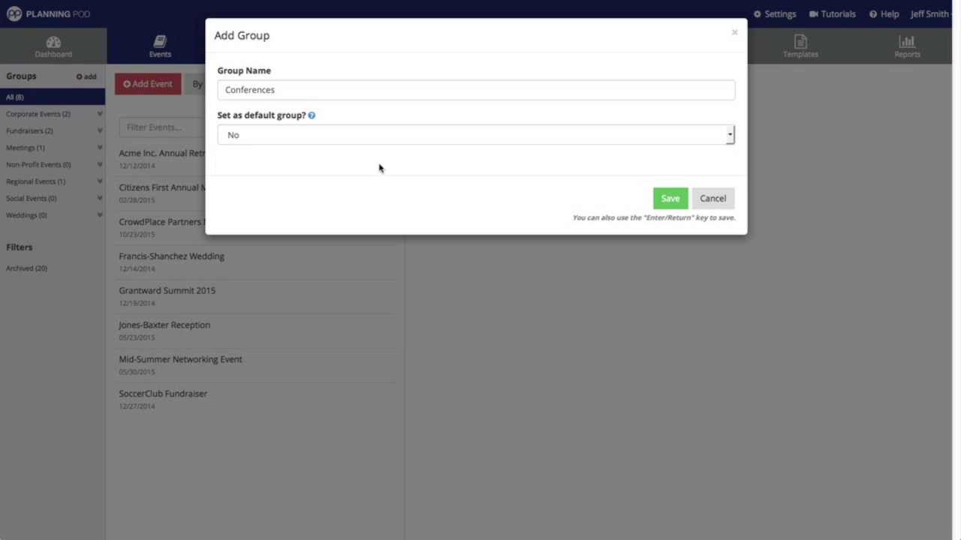
click(658, 202)
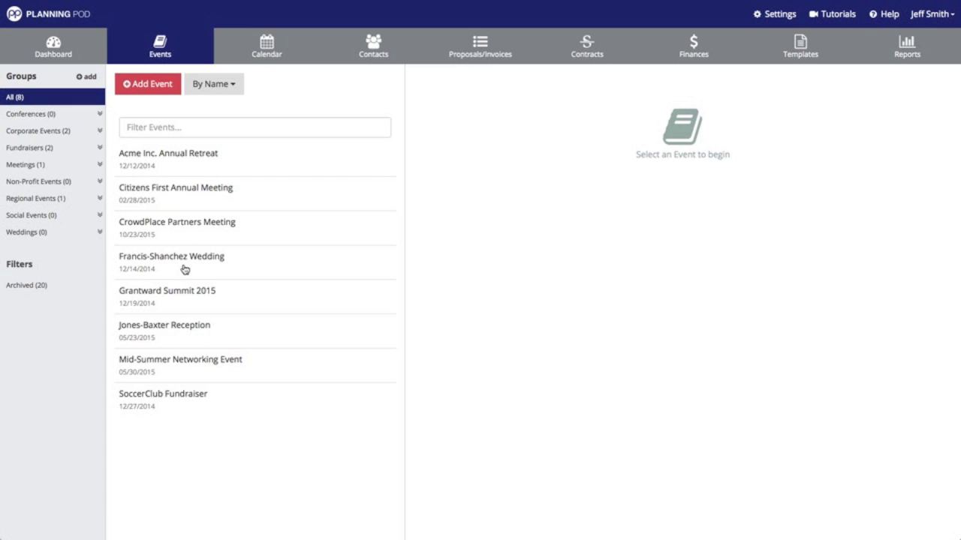
- View the CrowdPlace Partners Meeting event, and sort the event list by date and back by name
click(188, 229)
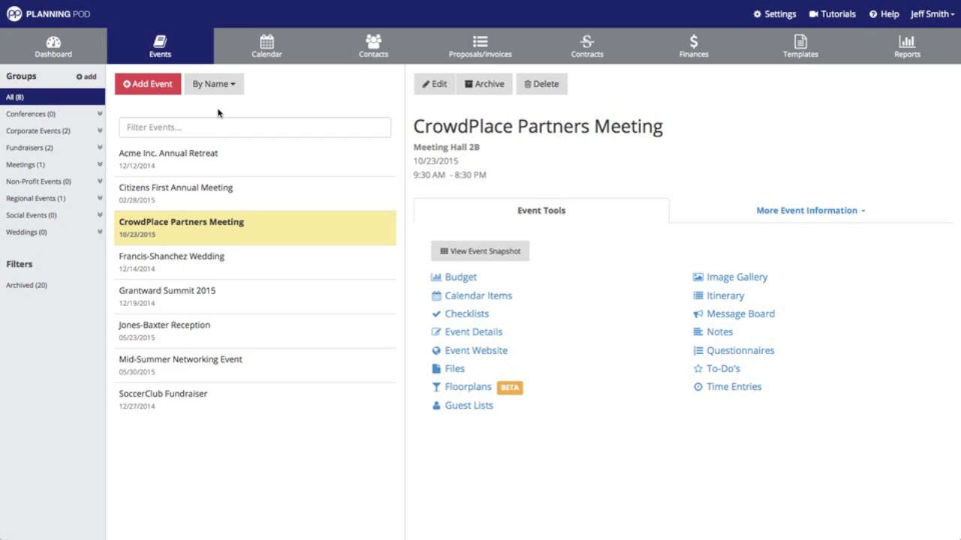
click(222, 85)
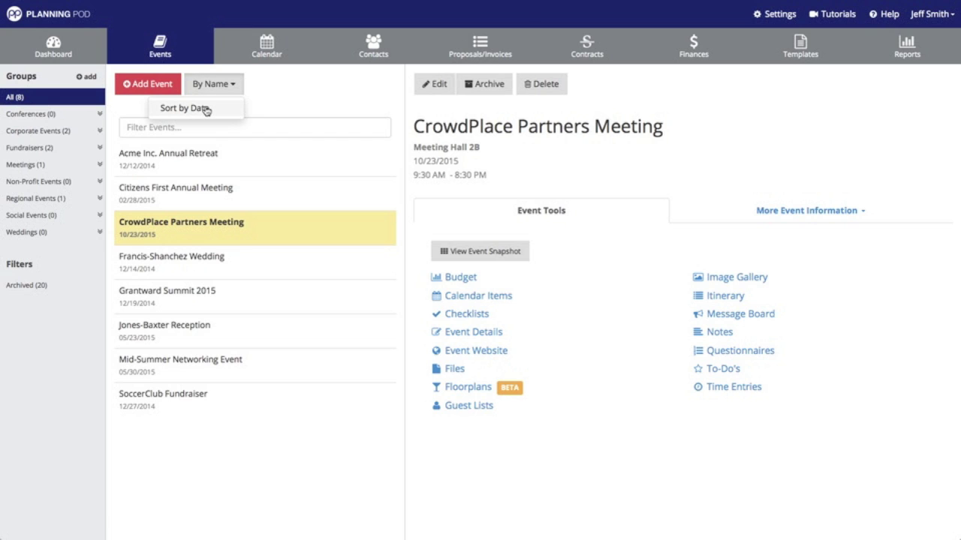
click(206, 109)
click(209, 84)
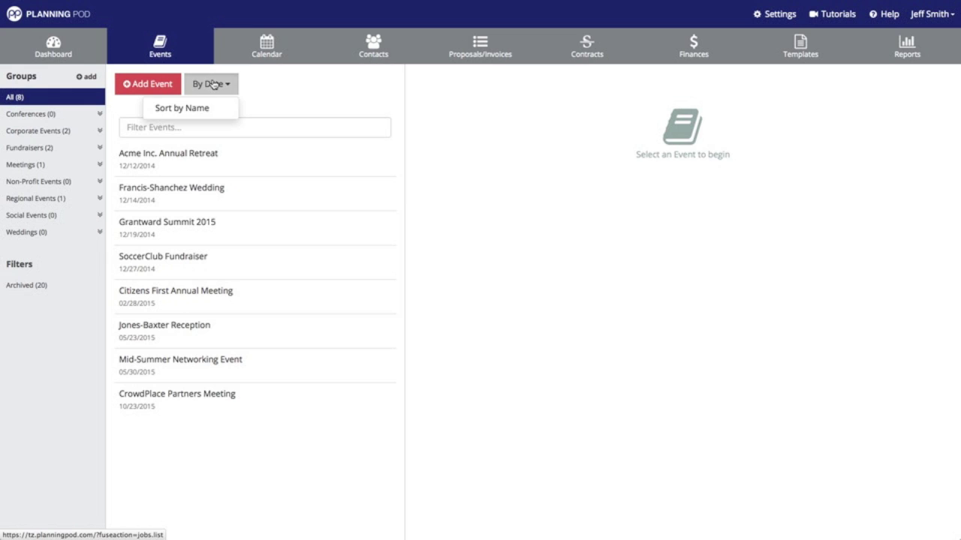
click(204, 109)
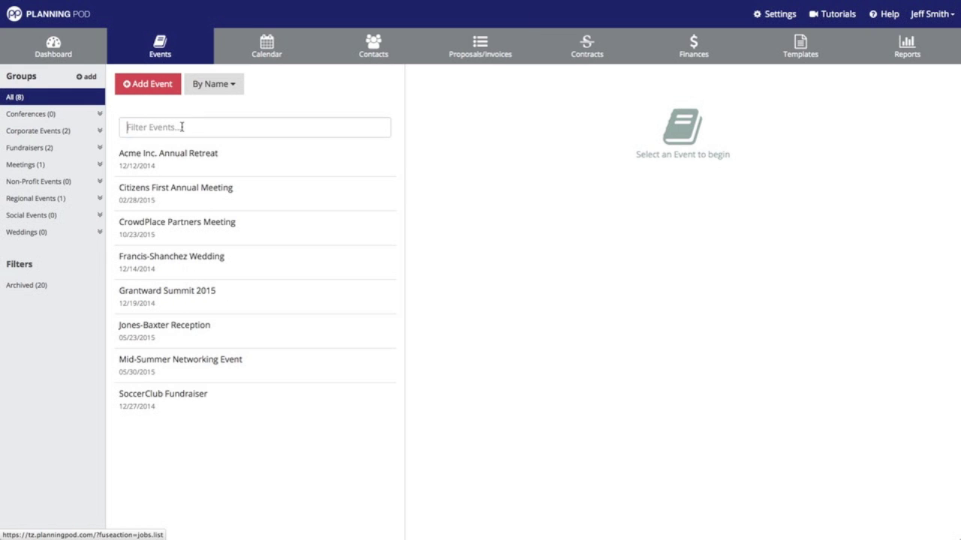
- Filter the event list by "gran" and clear the filter to list all events again
click(181, 127)
text(gran)
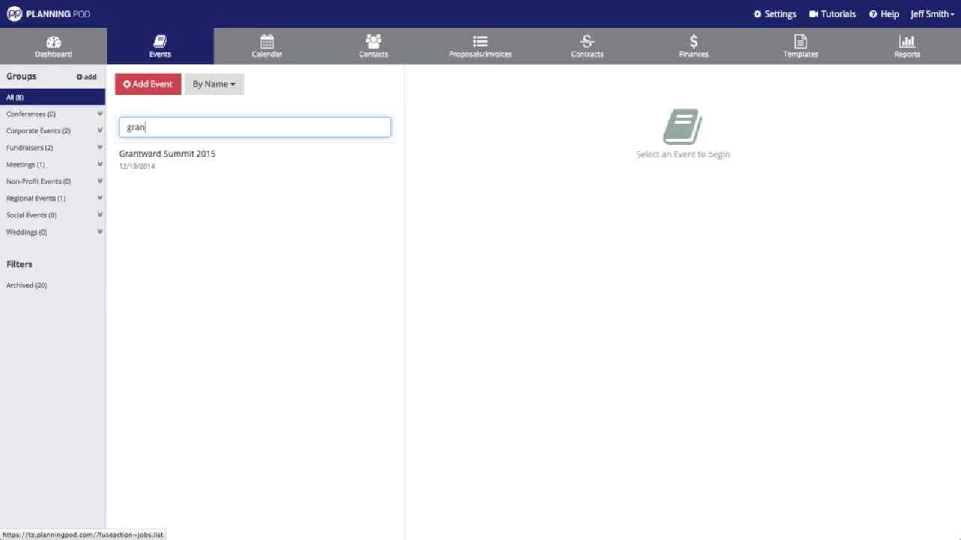
text(dw)
key(BackSpace)
key(BackSpace)
text(t)
key(BackSpace)
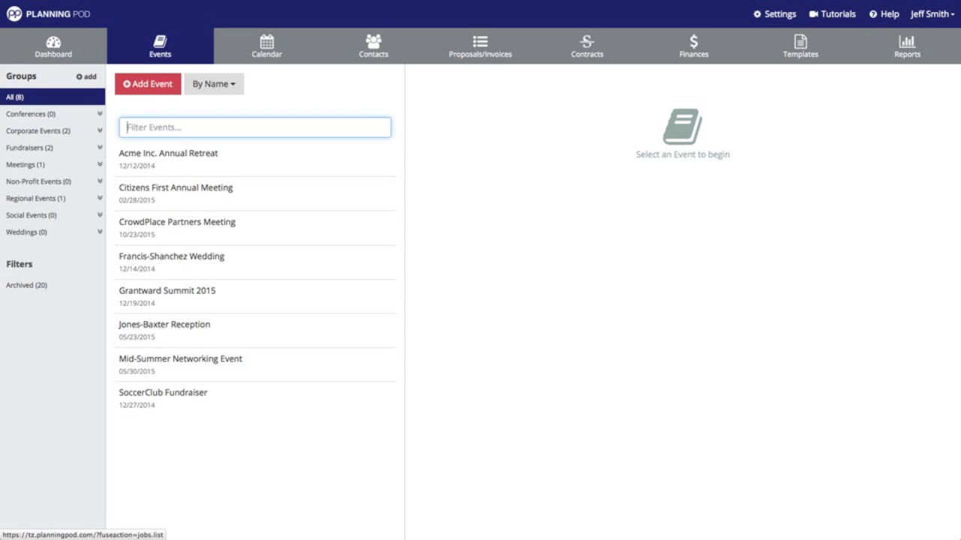
- Start a new event named Western Region Conference, with Marriott Downtown as venue and Conferences as event group
click(150, 84)
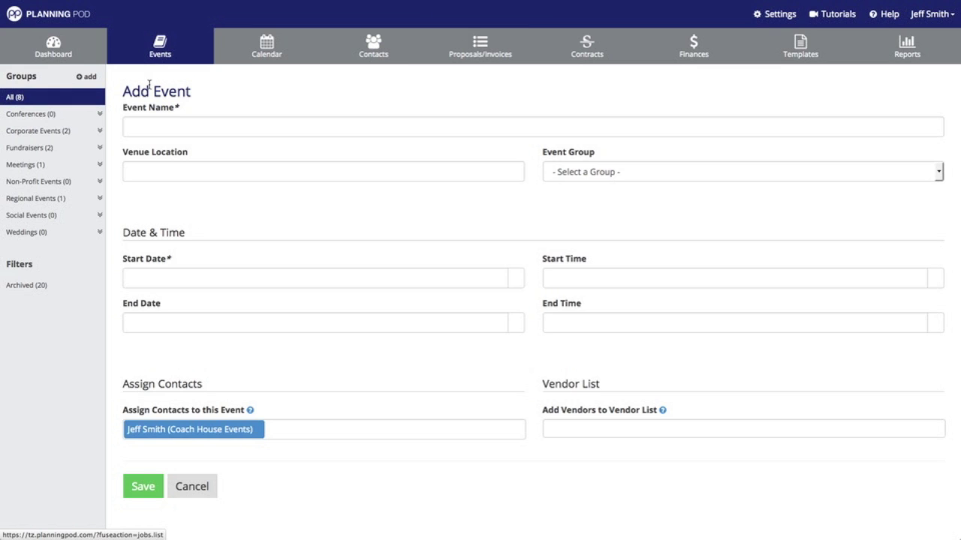
click(217, 123)
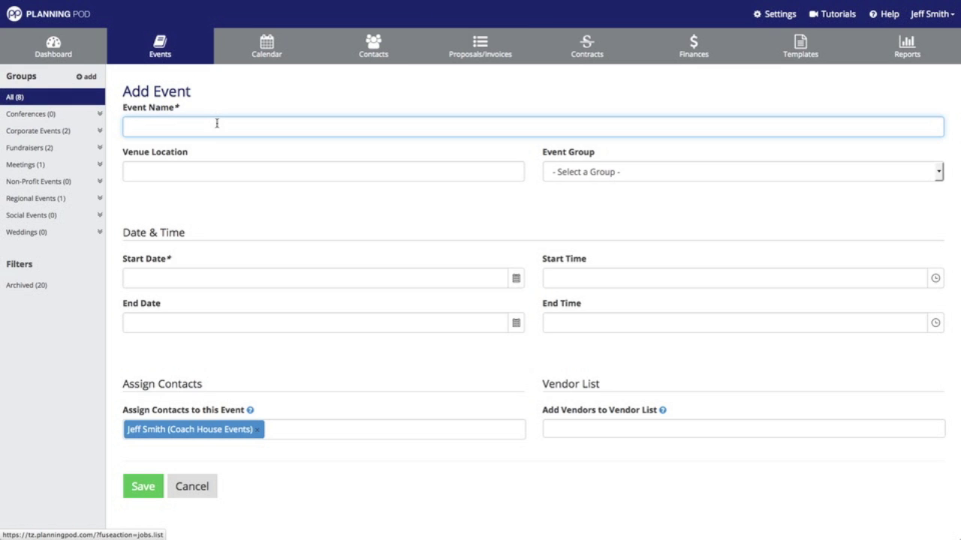
text(Western Region Conference)
click(197, 166)
text(M)
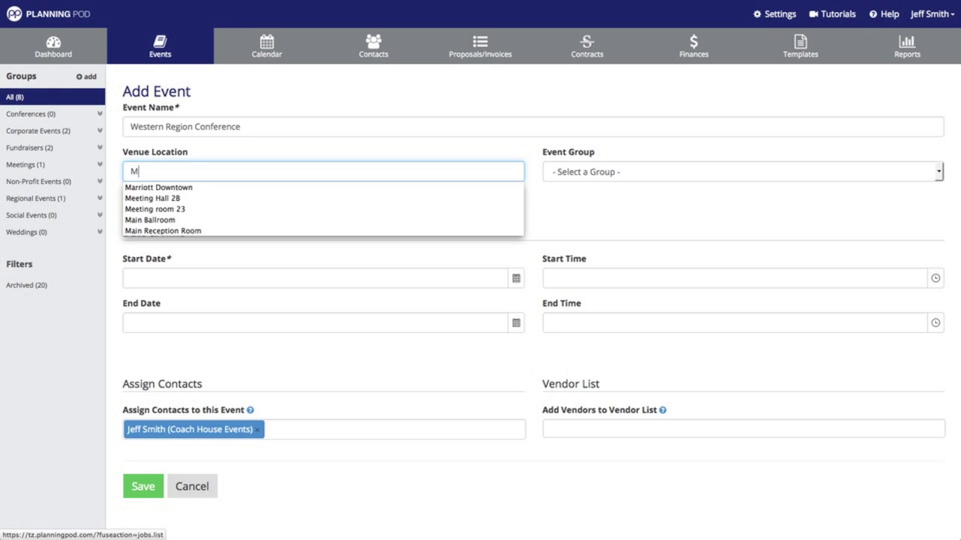
key(Down)
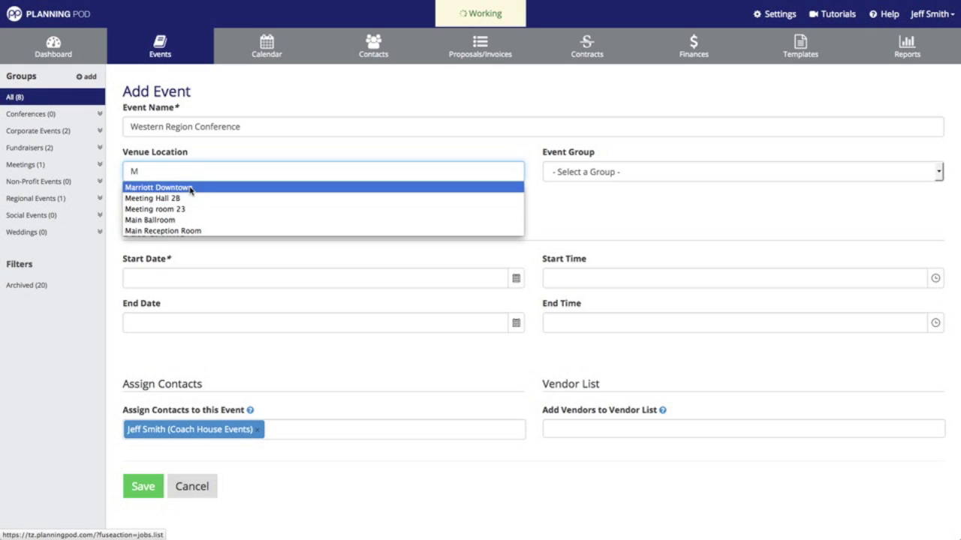
click(189, 189)
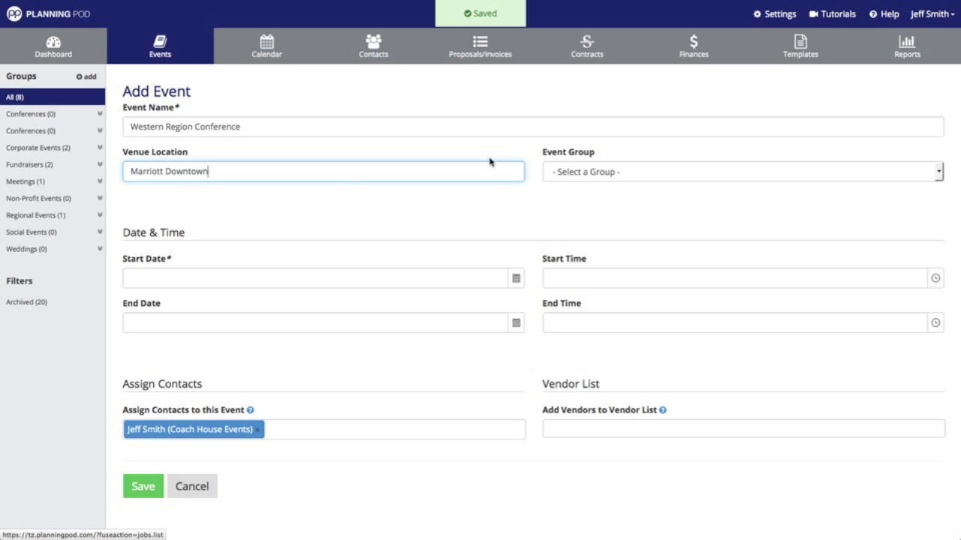
click(584, 171)
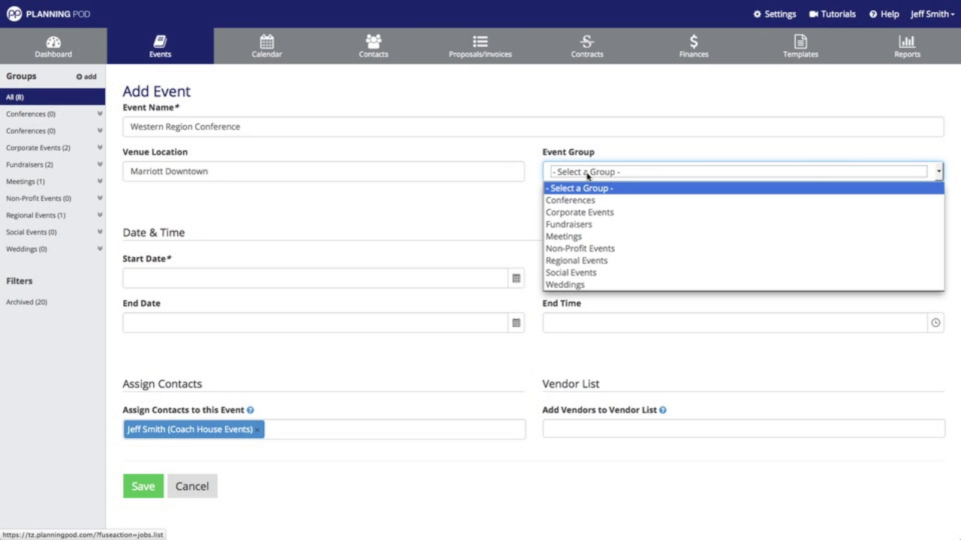
click(591, 201)
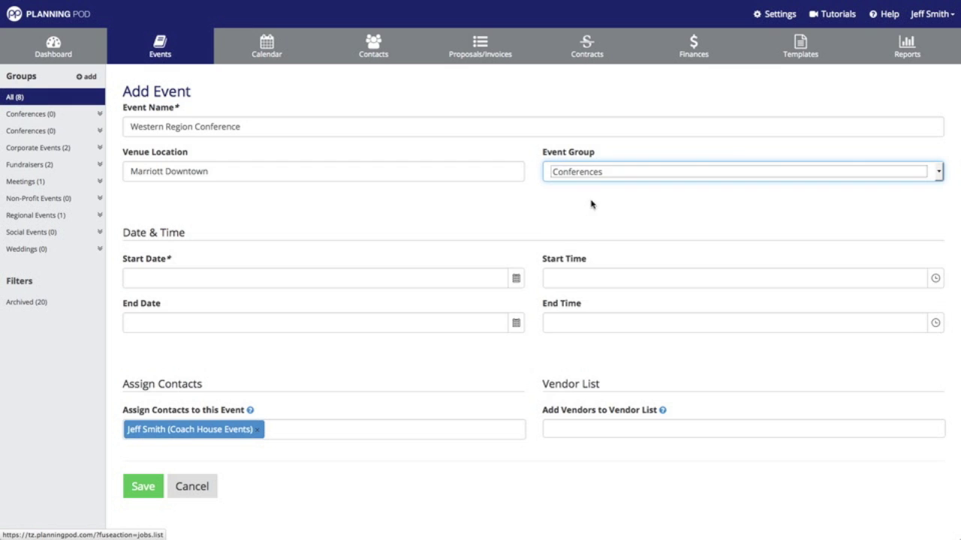
- Set the new event's start date to 07/23/2015
click(517, 279)
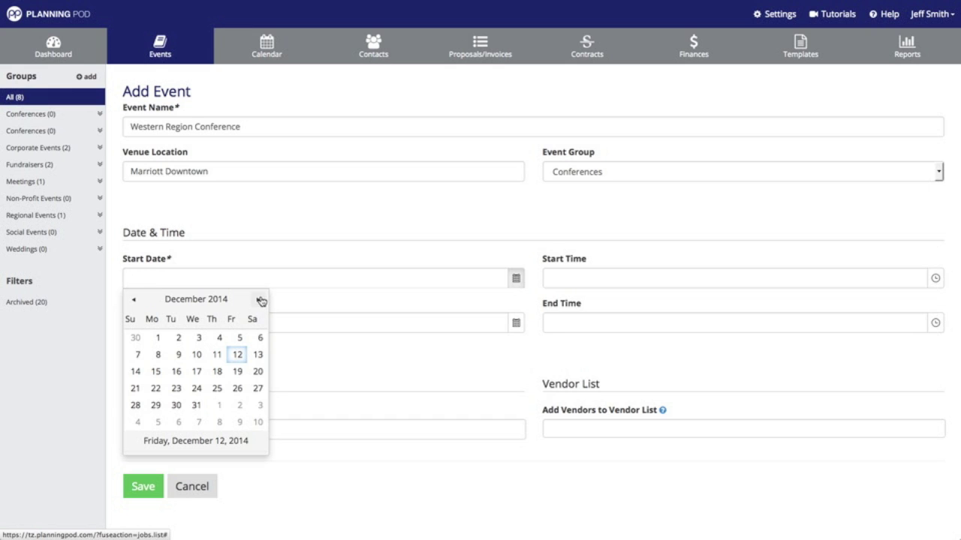
click(204, 299)
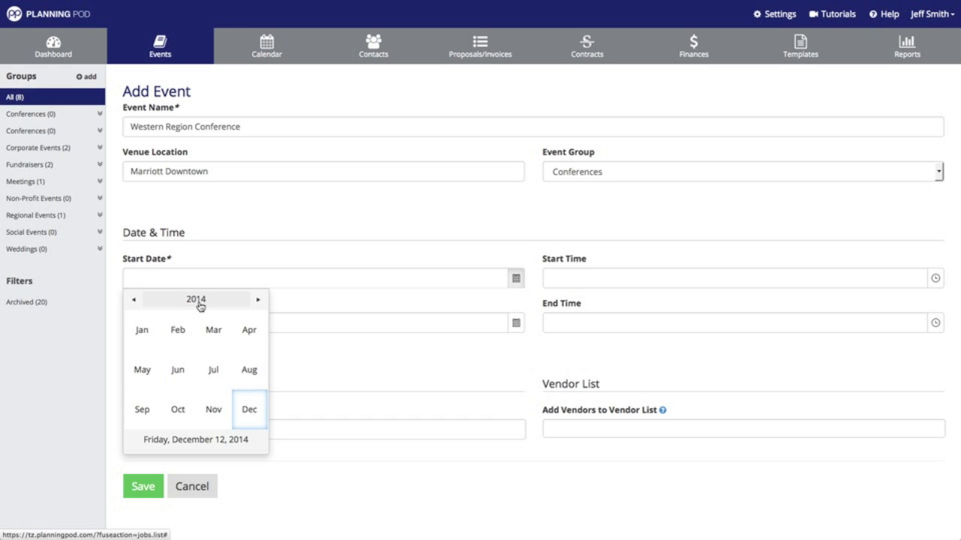
click(199, 302)
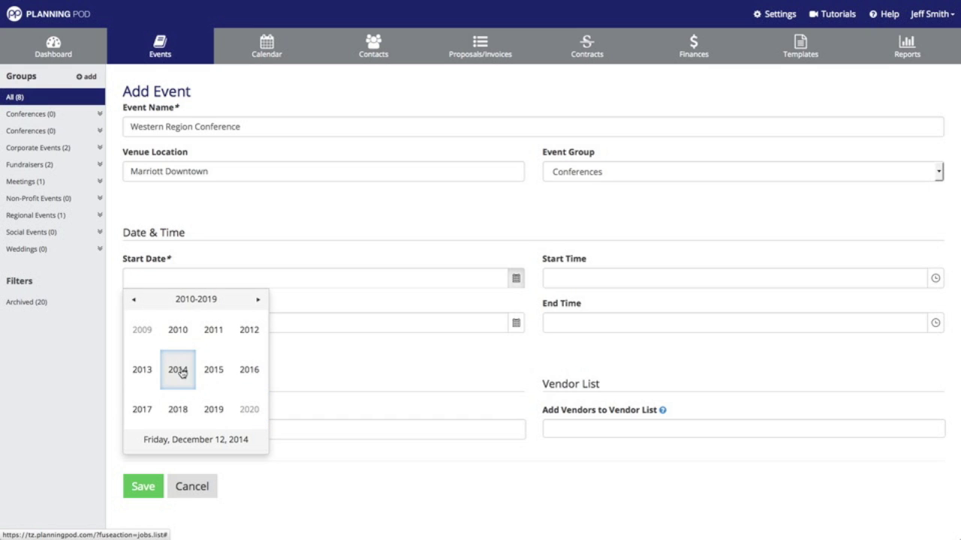
click(213, 370)
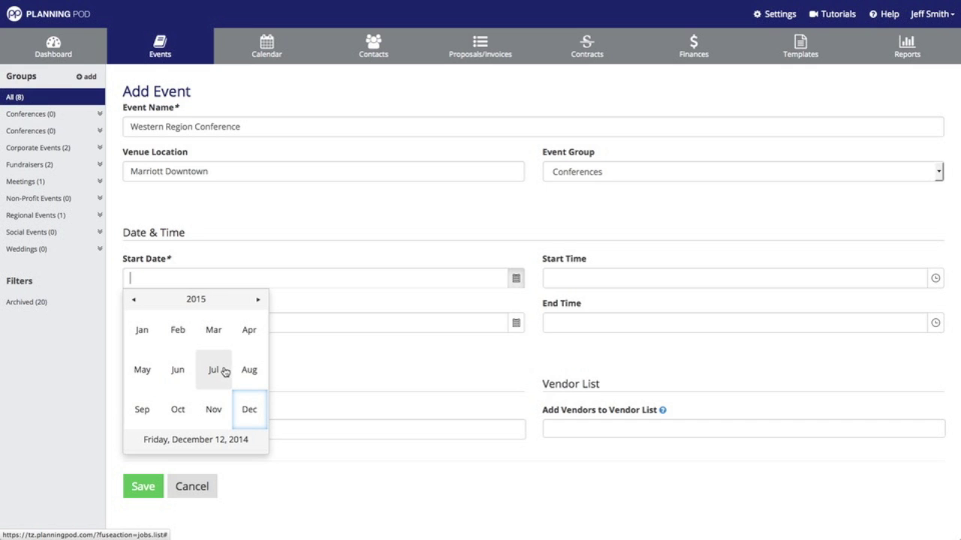
click(212, 372)
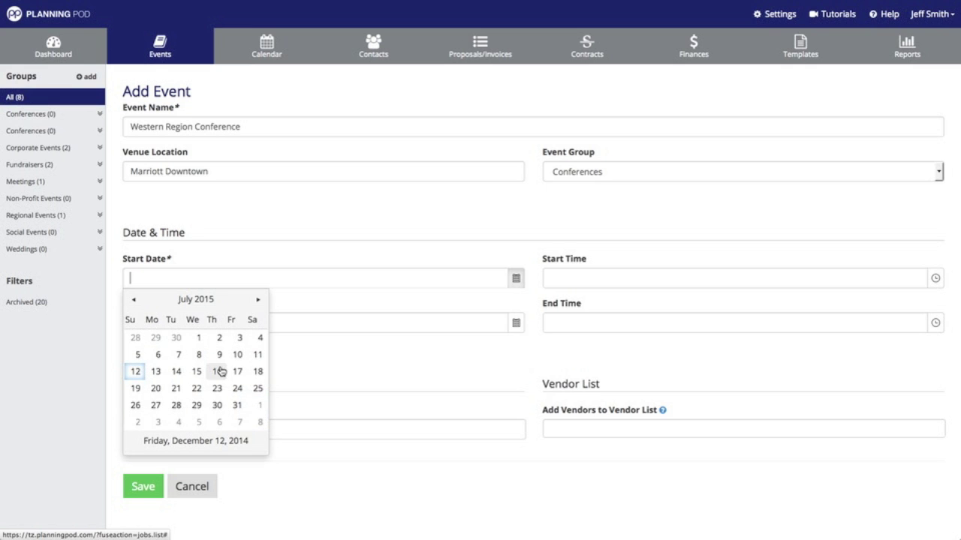
click(217, 389)
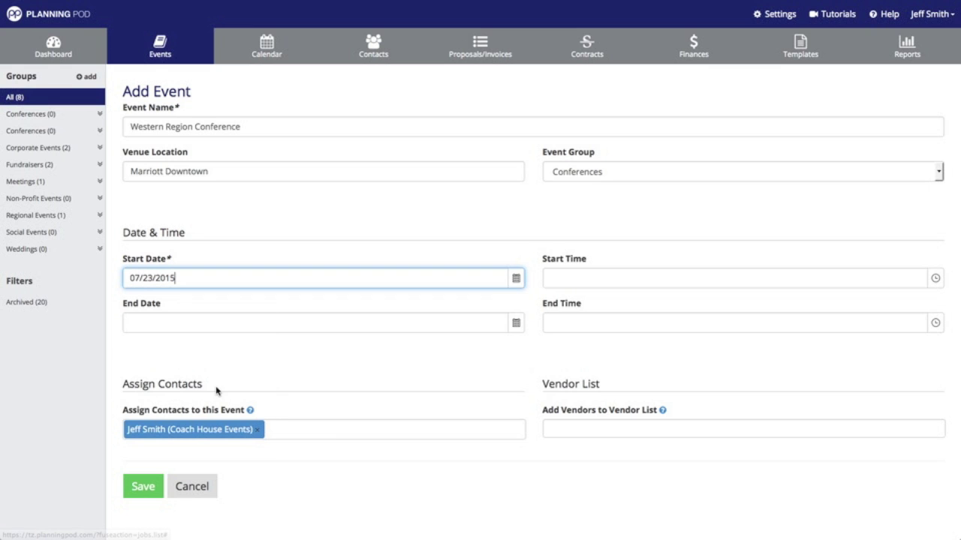
- Set the new event's end date to 07/25/2015
click(516, 325)
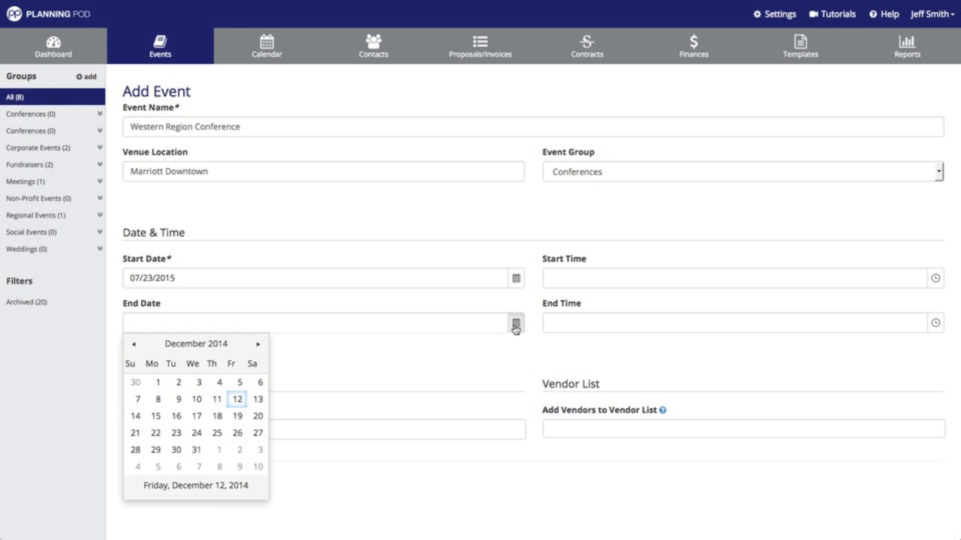
click(257, 345)
click(256, 345)
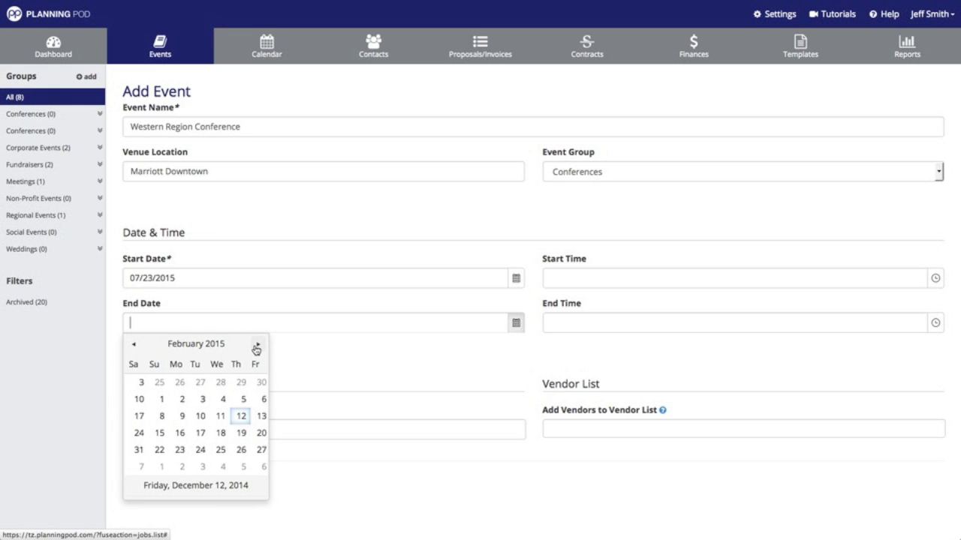
click(257, 344)
click(256, 345)
click(256, 345)
click(256, 345)
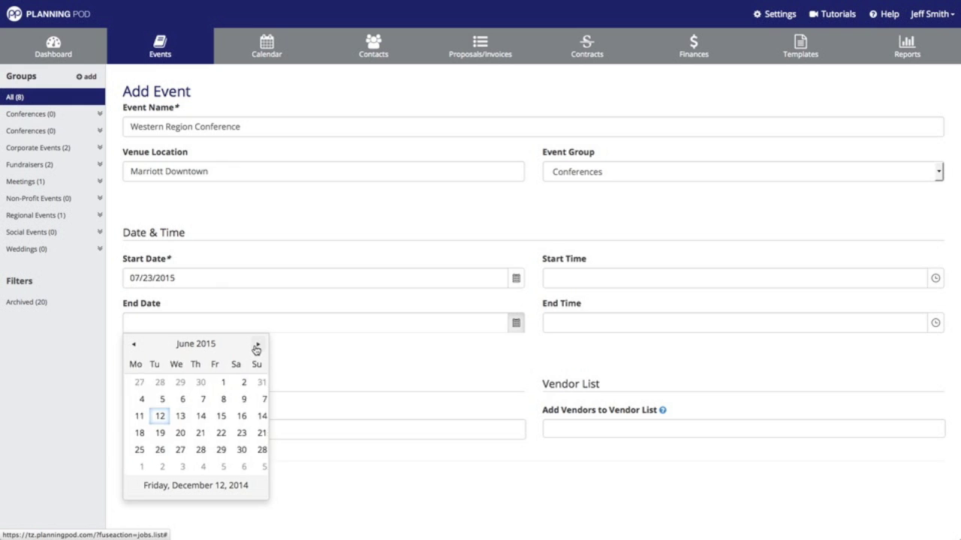
click(257, 344)
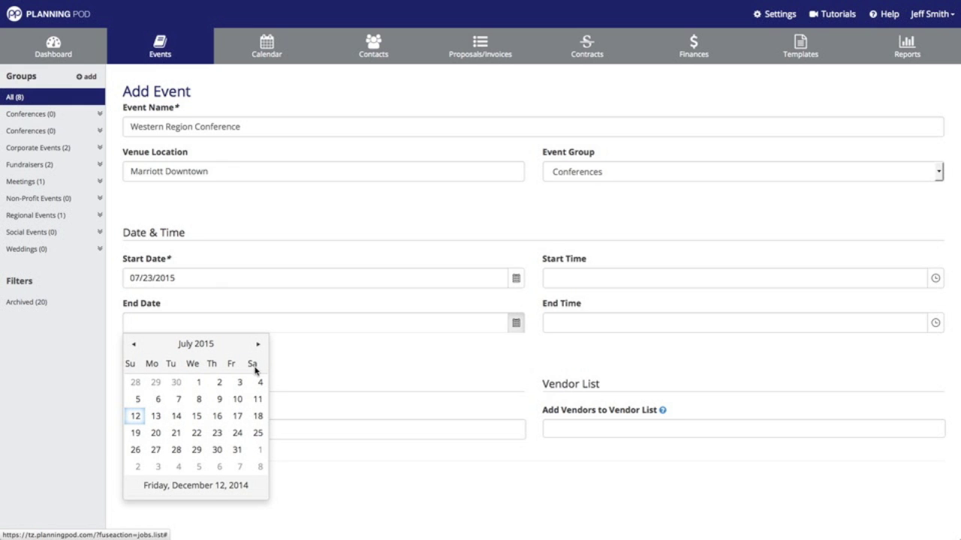
click(256, 433)
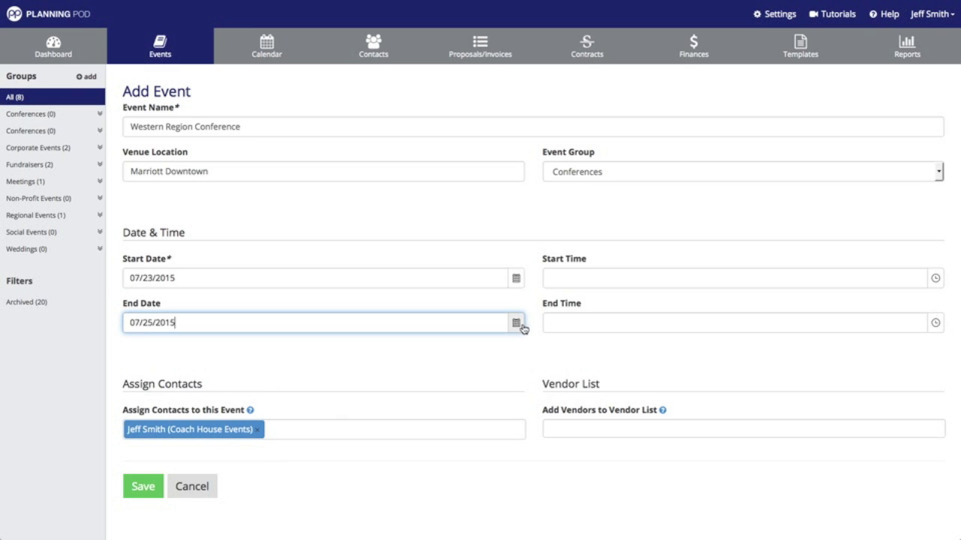
- Set the new event's start time to 8:00 AM
click(833, 271)
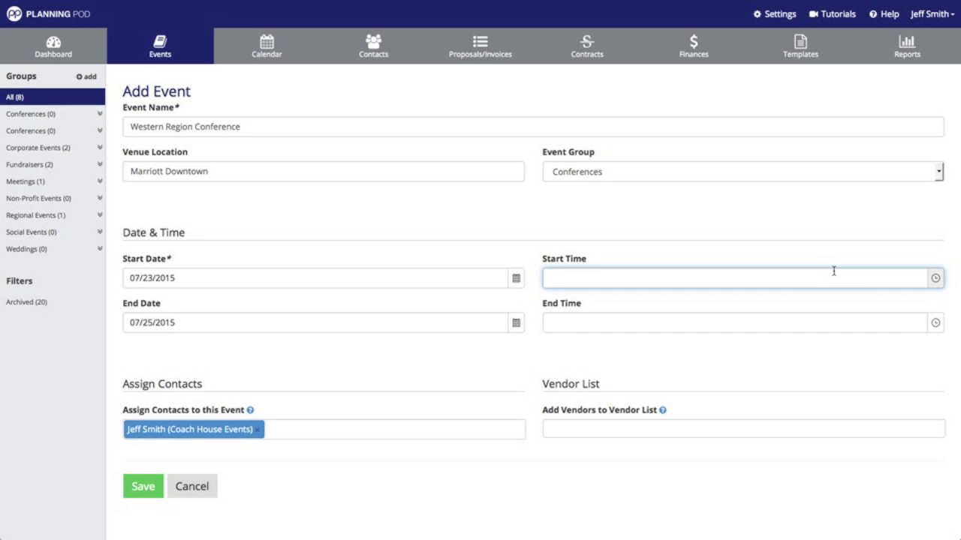
text(8)
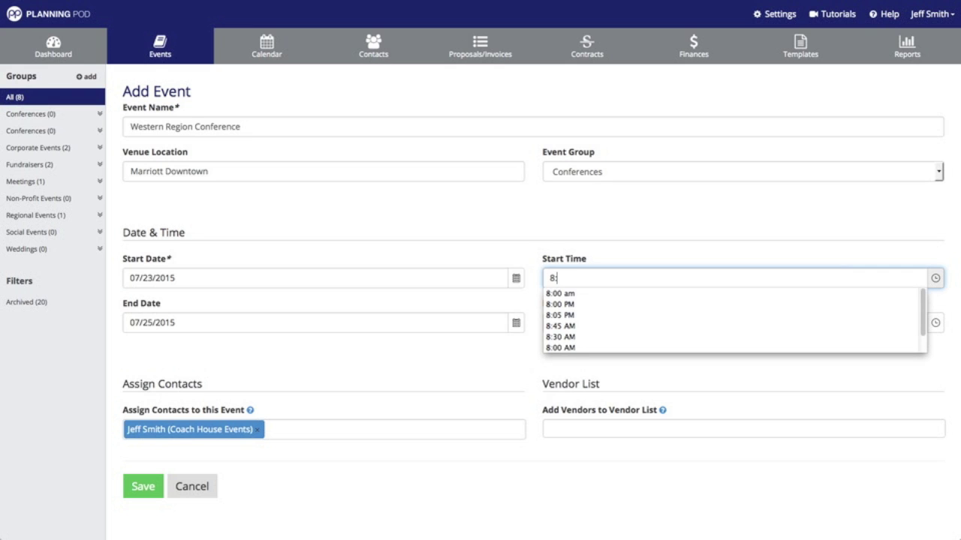
text(:)
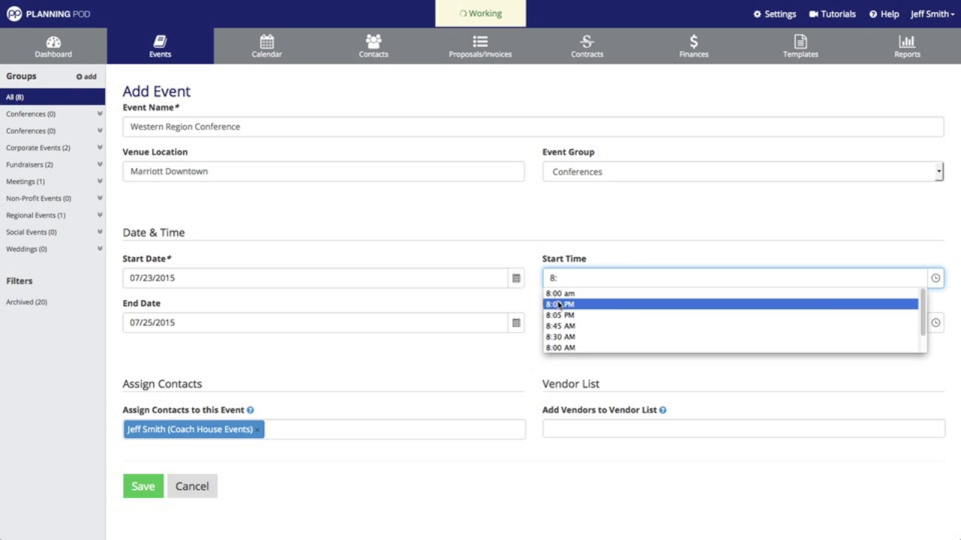
click(558, 304)
- Set the new event's end time to 10:00 PM
click(570, 321)
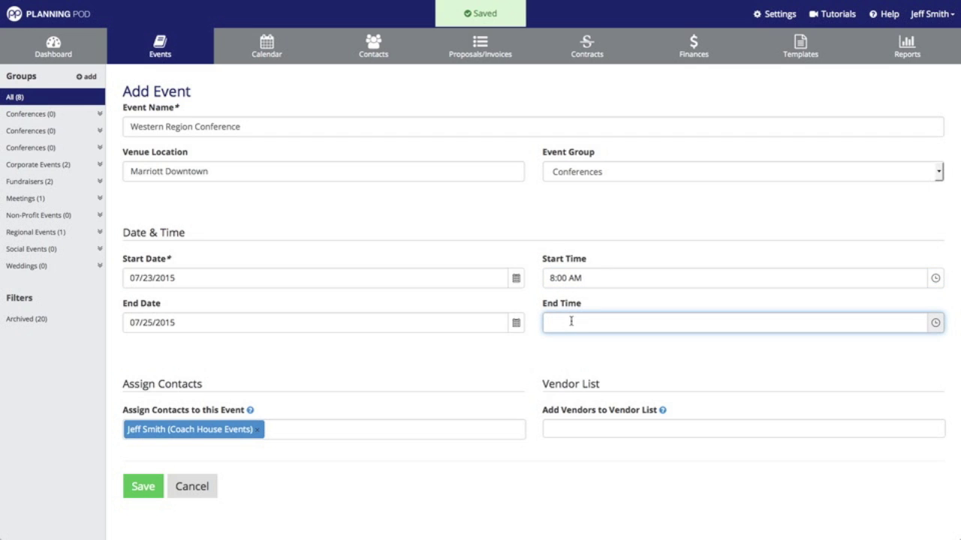
text(100)
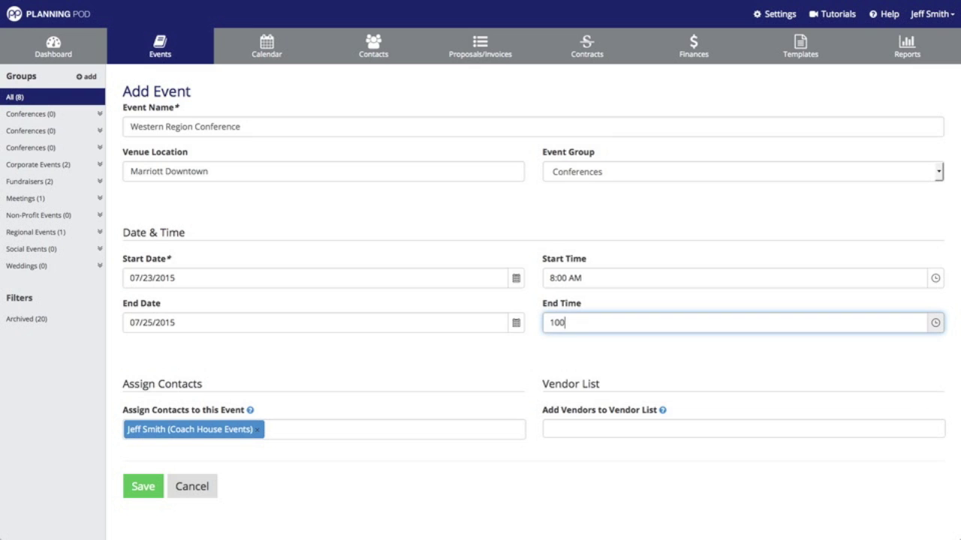
key(BackSpace)
text(:)
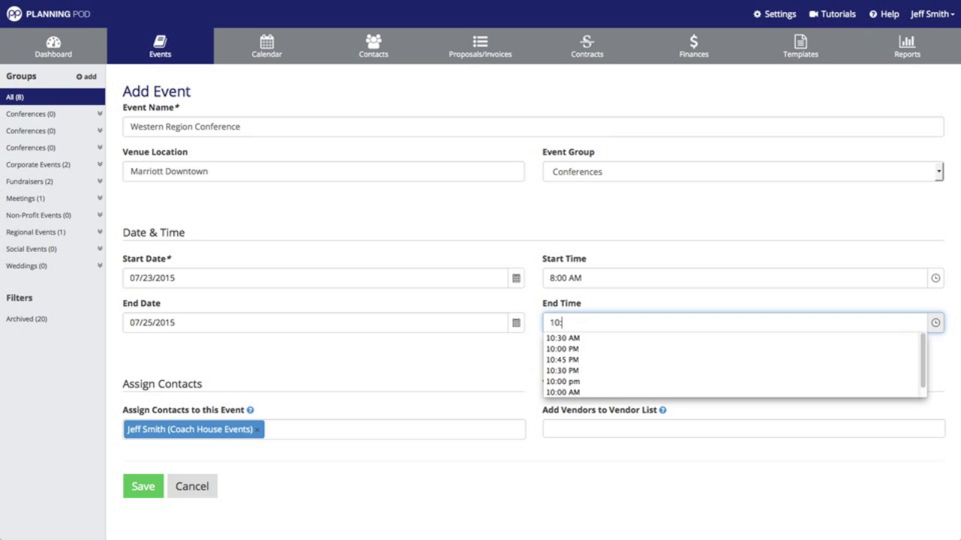
text(00 PM)
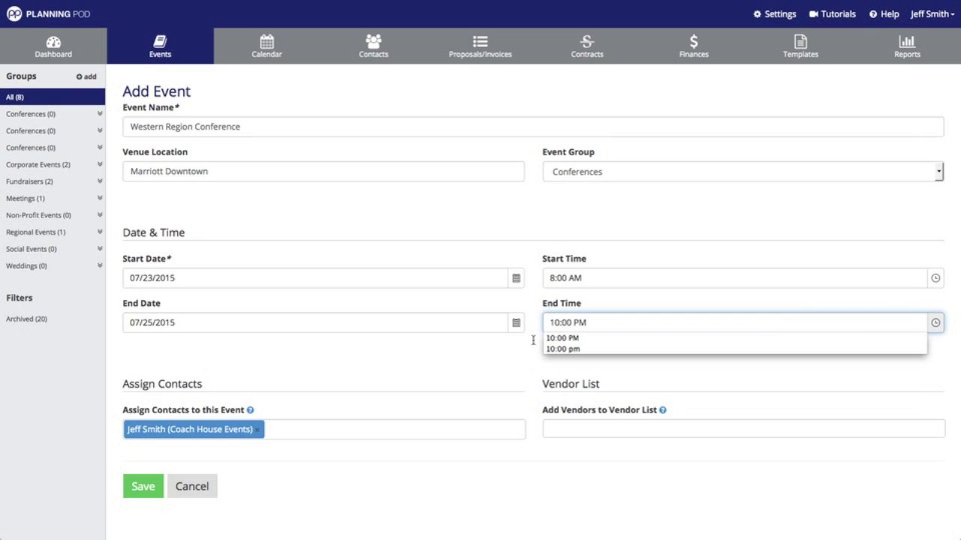
click(478, 361)
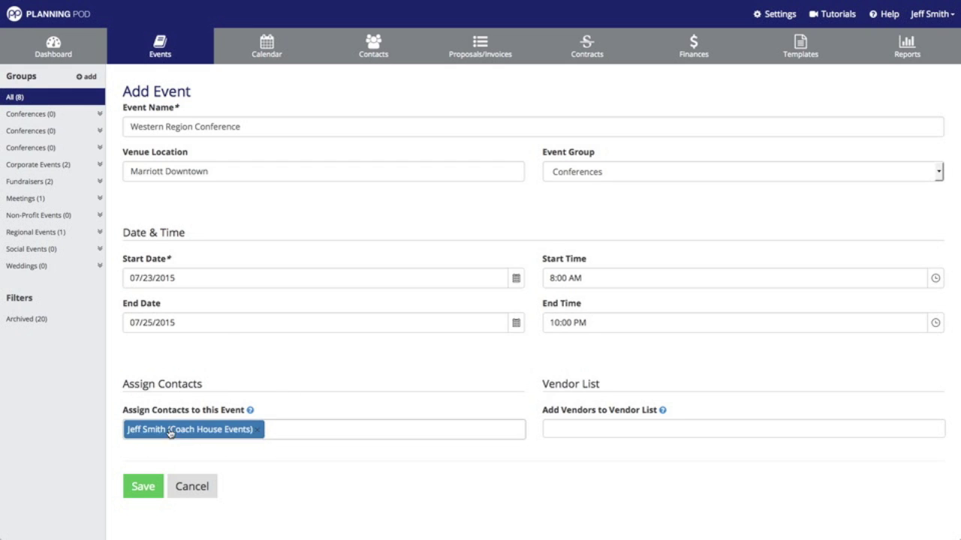
- Assign three additional contacts to the new event from the contact list
click(298, 431)
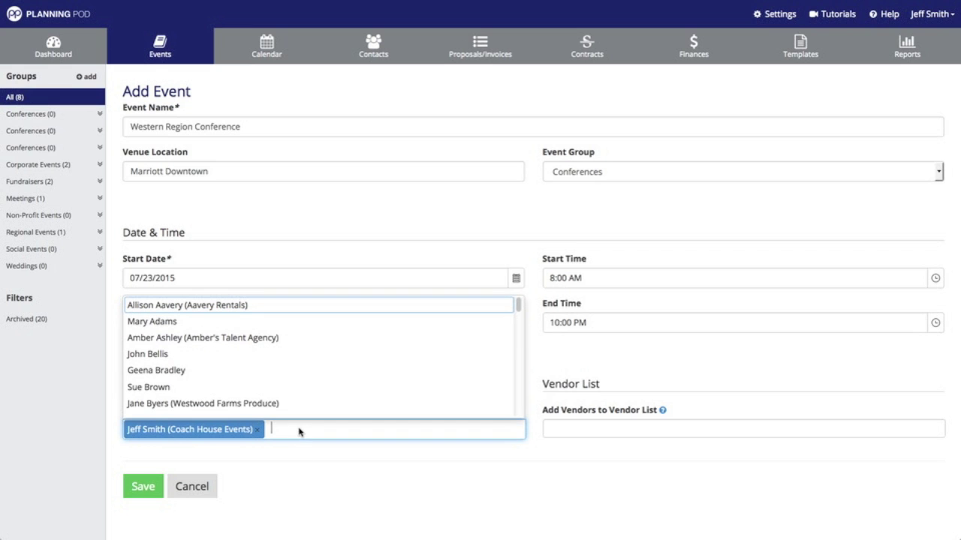
click(261, 379)
click(356, 437)
scroll(264, 377, down, 10)
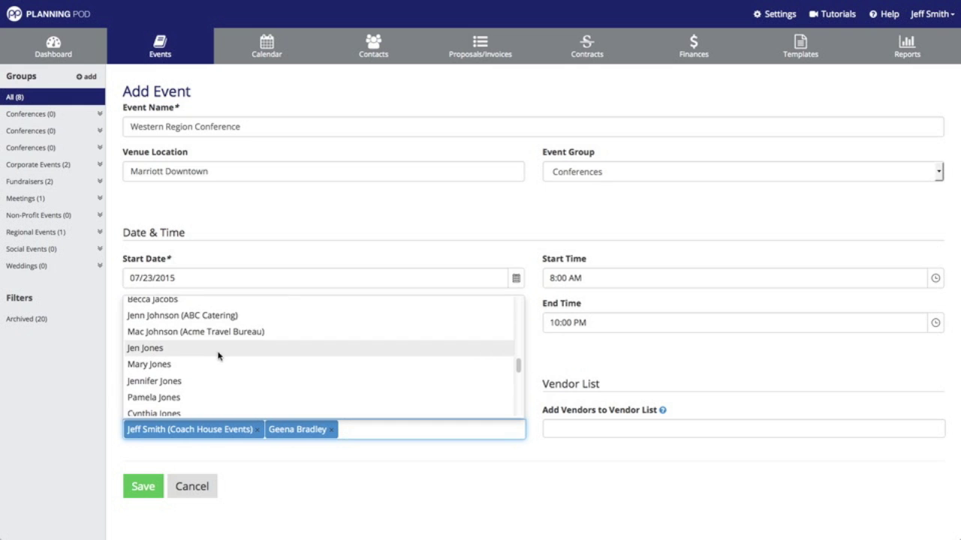
click(218, 348)
click(435, 433)
scroll(268, 386, down, 10)
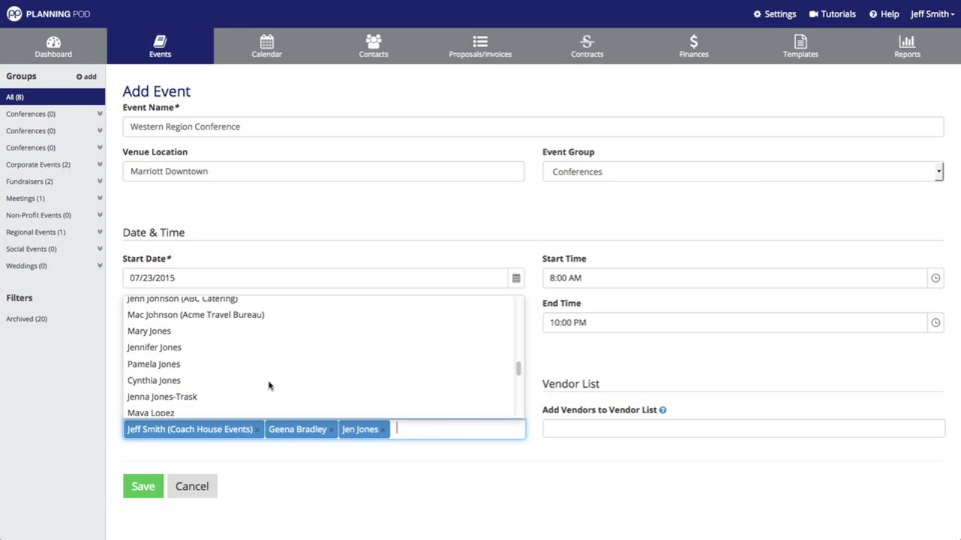
scroll(220, 380, down, 5)
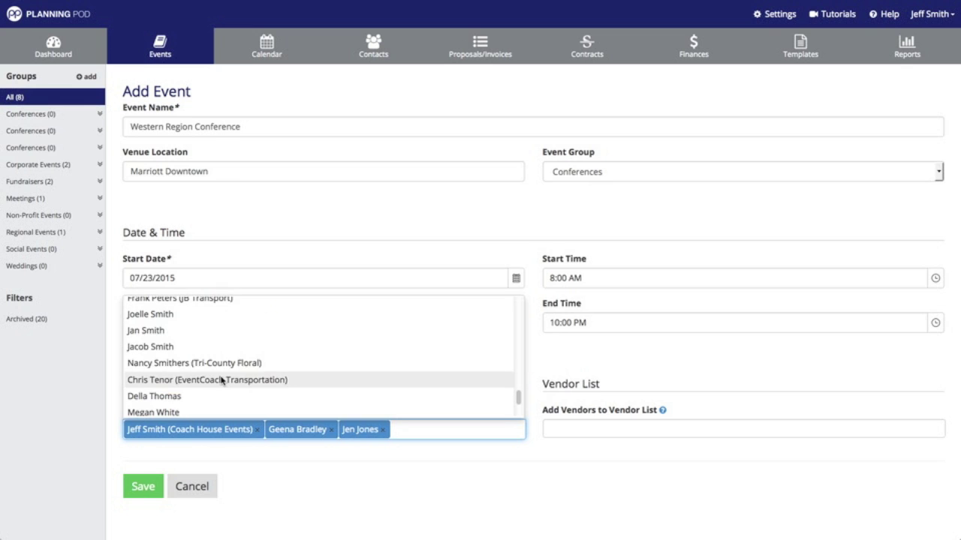
click(193, 350)
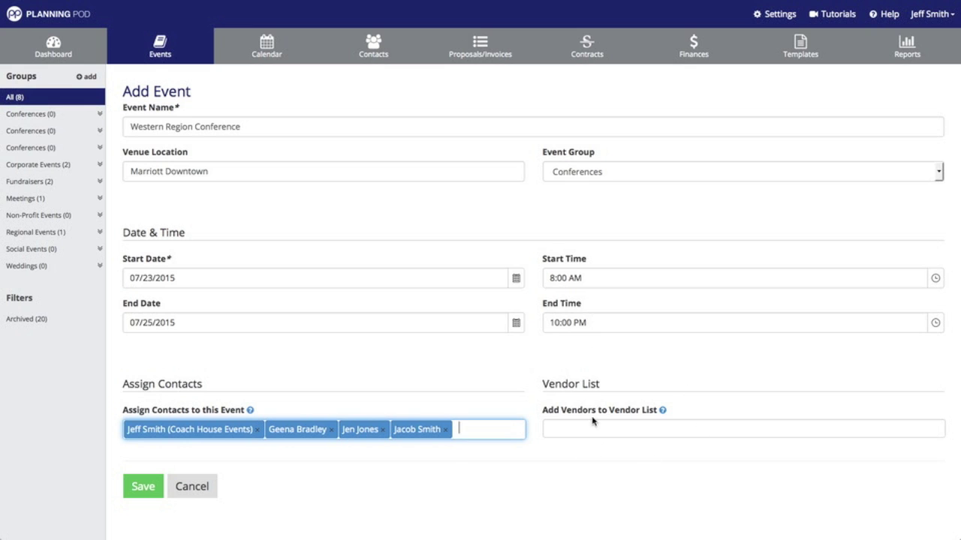
- Add JB Transport, ABC Catering and Amber's Talent Agency to the new event's vendor list
click(629, 429)
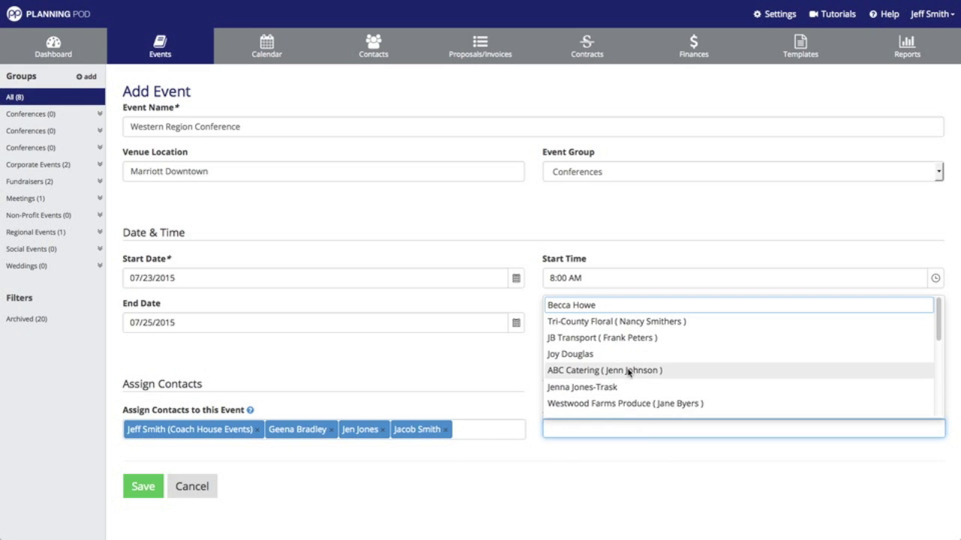
click(639, 339)
click(713, 426)
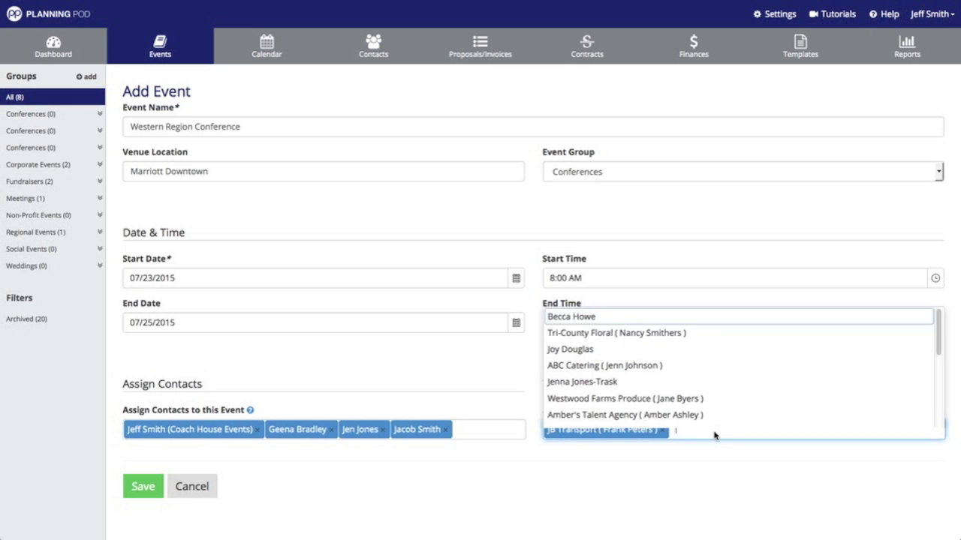
click(655, 362)
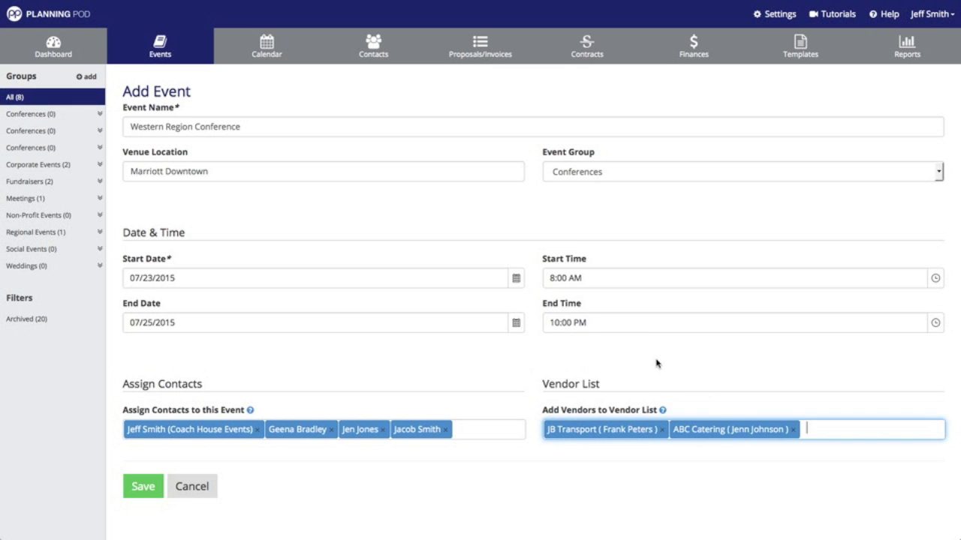
click(821, 429)
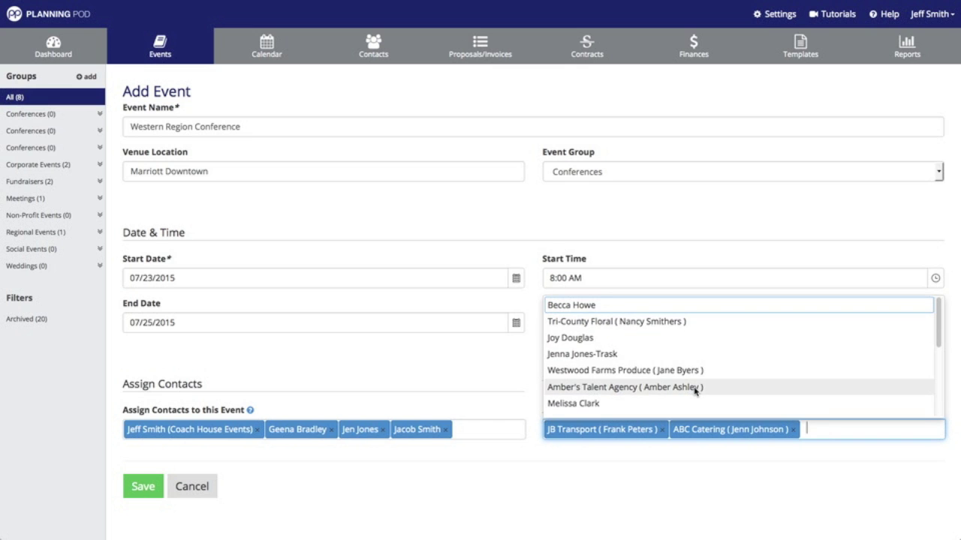
click(695, 388)
- Add Westwood Farms Produce, Aavery Rentals and EventCoach Transportation to the event's vendor list
click(838, 438)
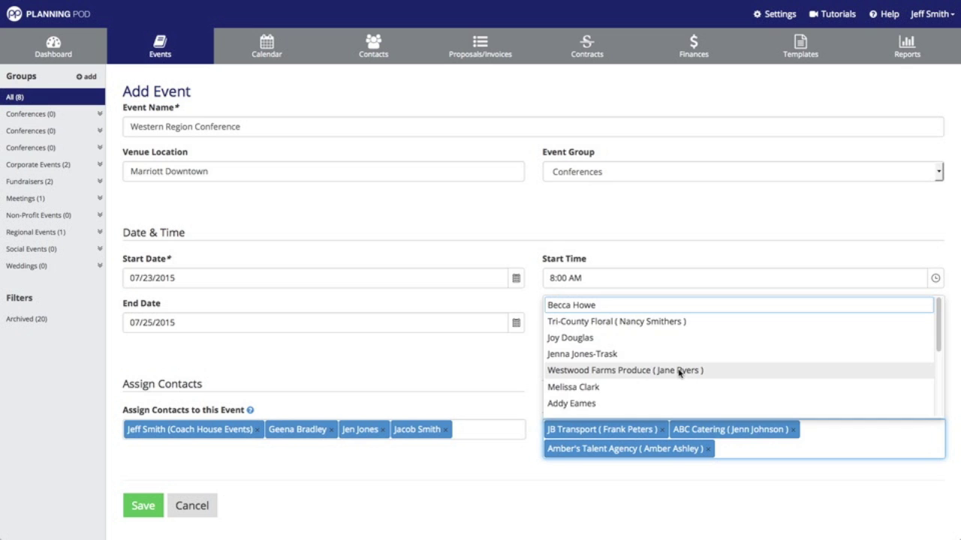
click(679, 371)
click(856, 431)
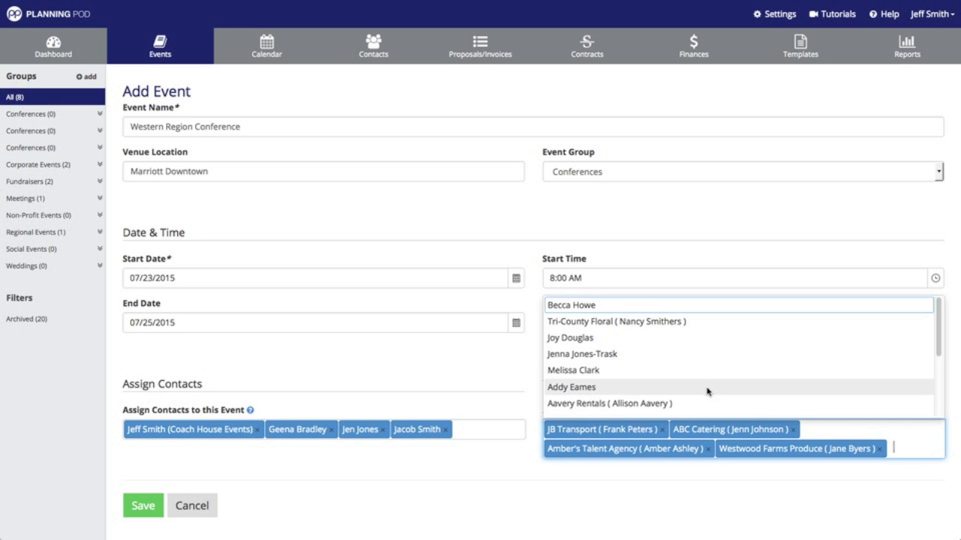
scroll(703, 388, down, 1)
click(650, 367)
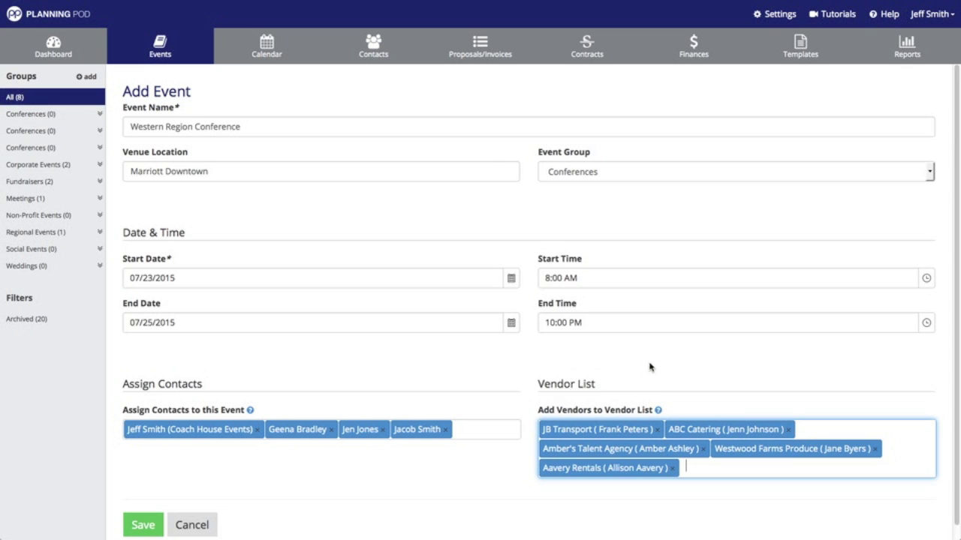
click(825, 467)
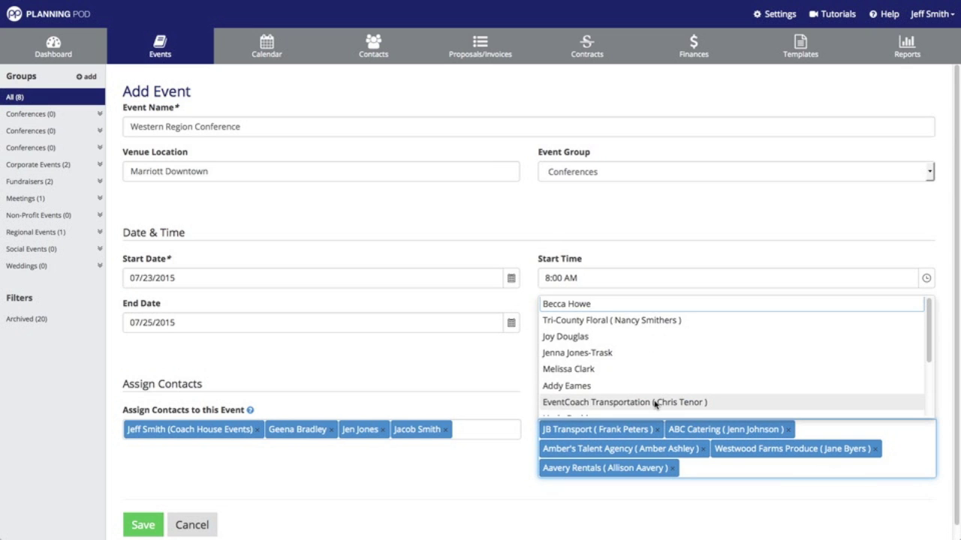
click(718, 400)
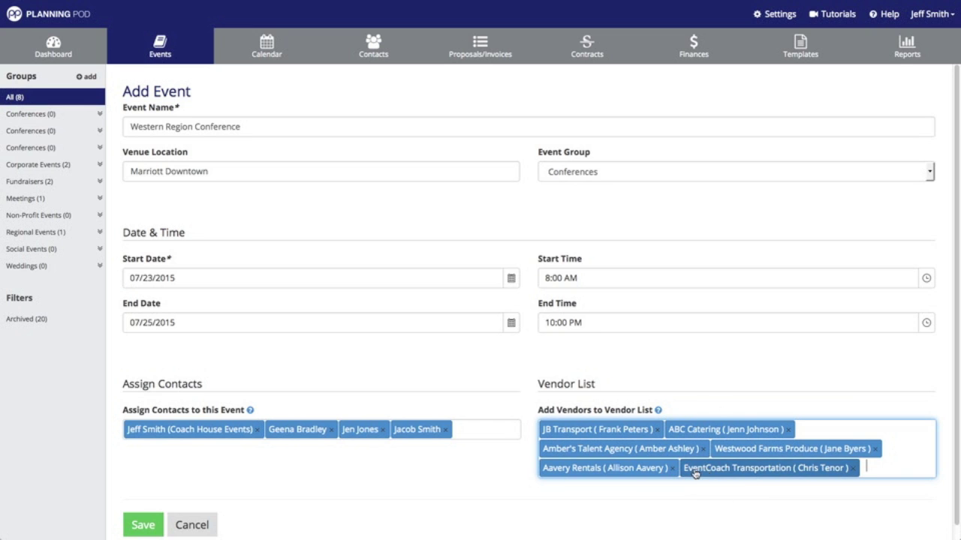
- Save the new Western Region Conference event
scroll(408, 471, down, 1)
scroll(406, 471, down, 1)
click(139, 516)
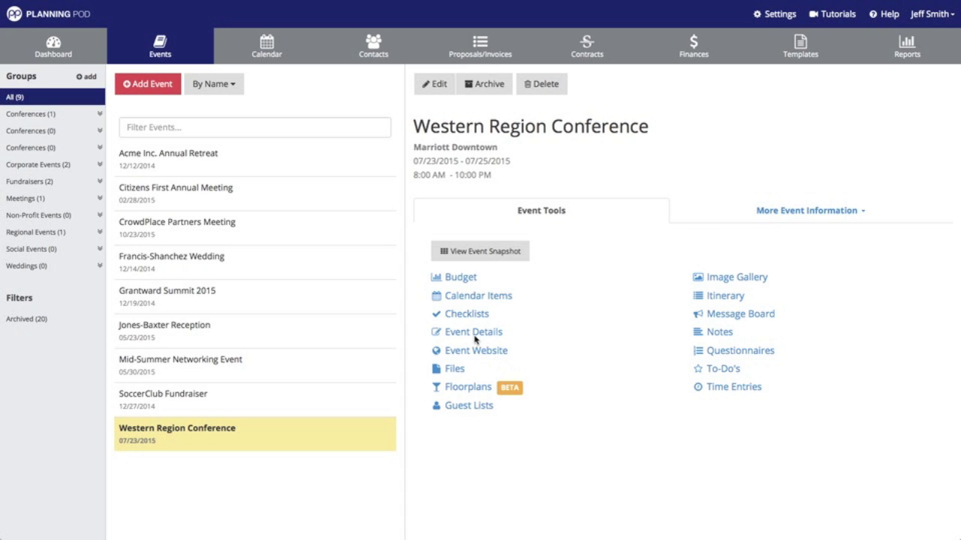
- Show the Western Region Conference's event snapshot and view its assigned contacts
click(489, 253)
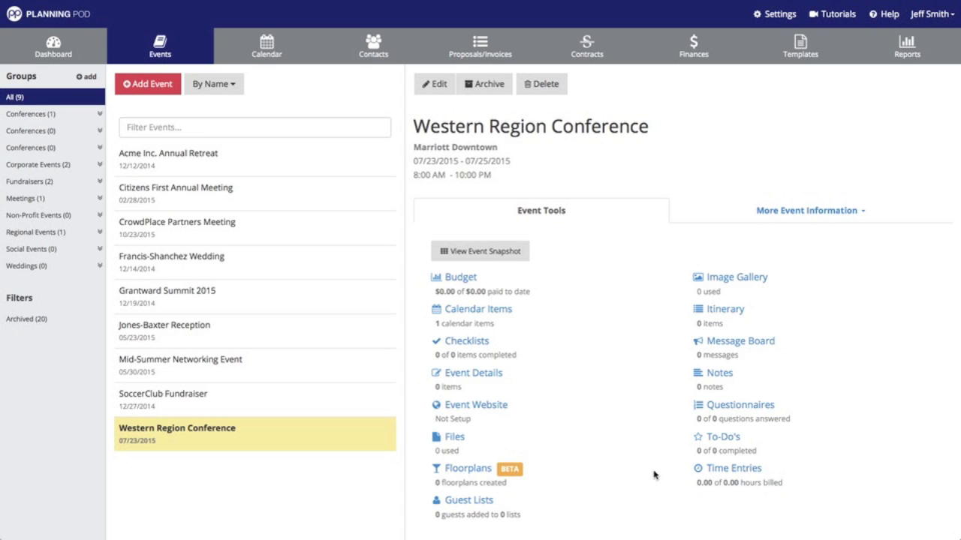
click(805, 211)
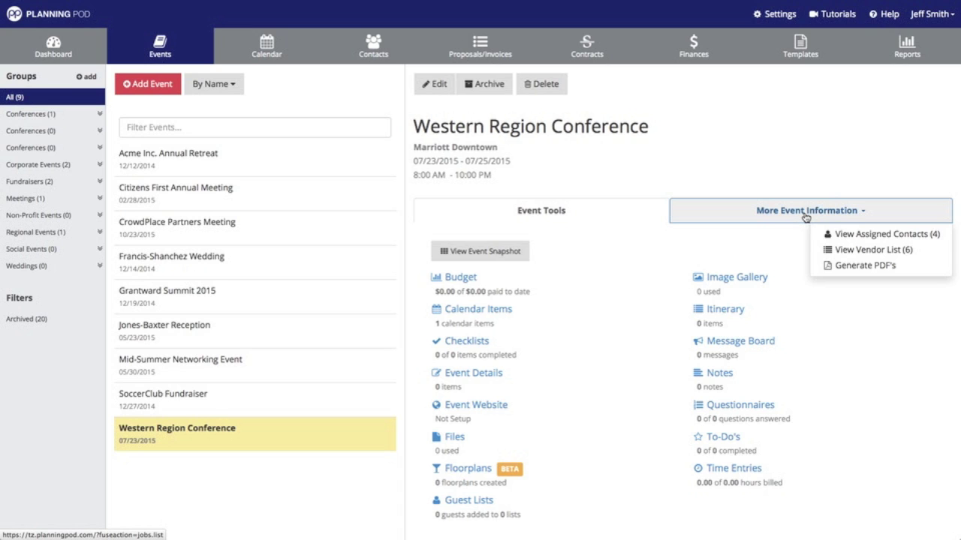
click(846, 234)
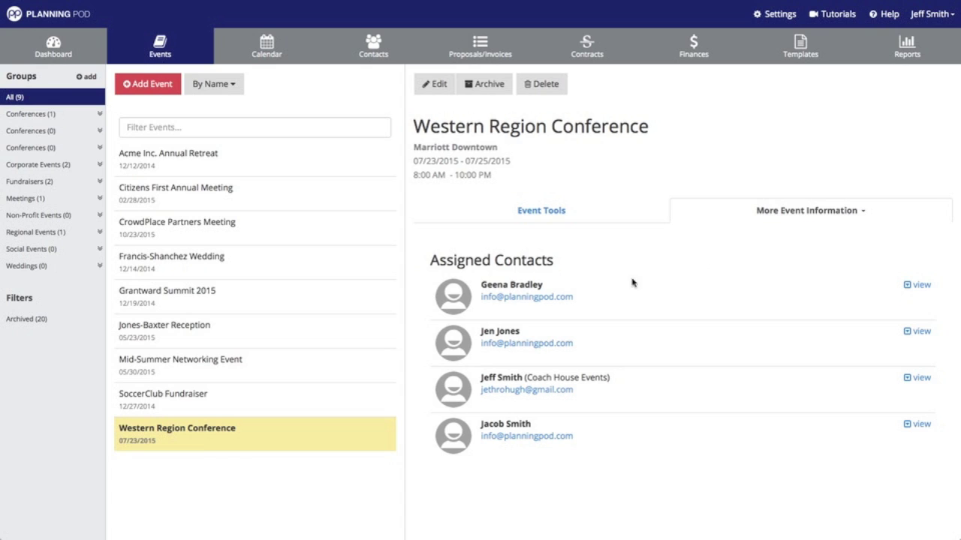
- View the event's vendor list, expanding and collapsing the details of ABC Catering and JB Transport
click(786, 212)
click(849, 251)
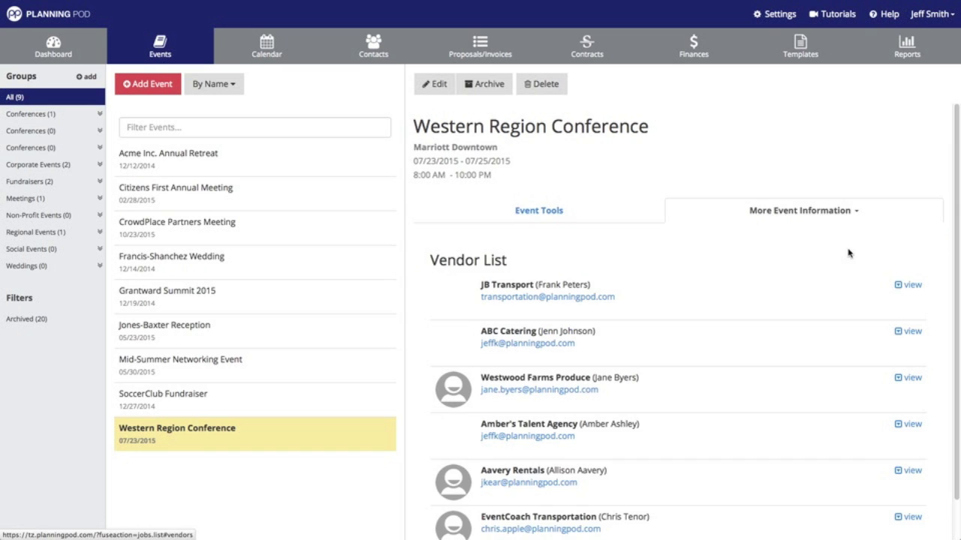
scroll(775, 324, down, 1)
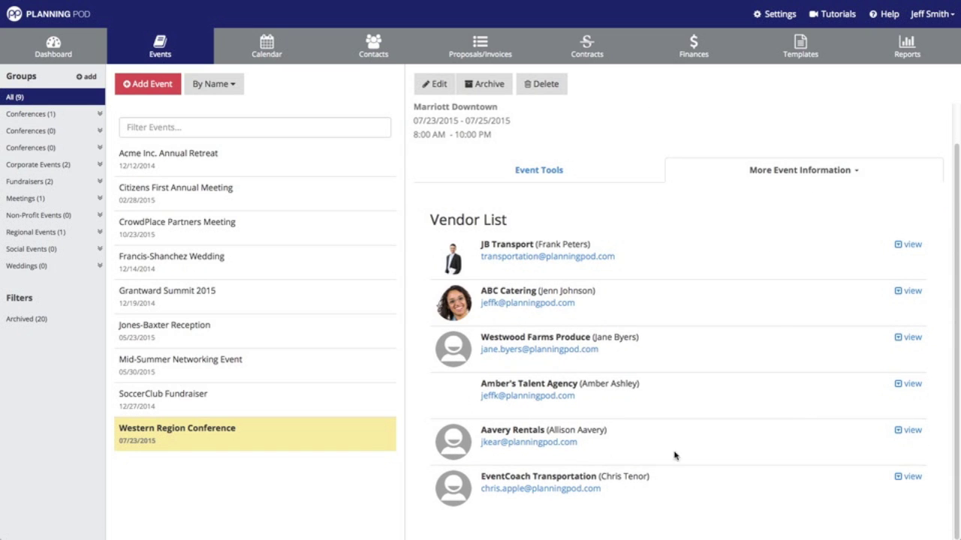
click(900, 293)
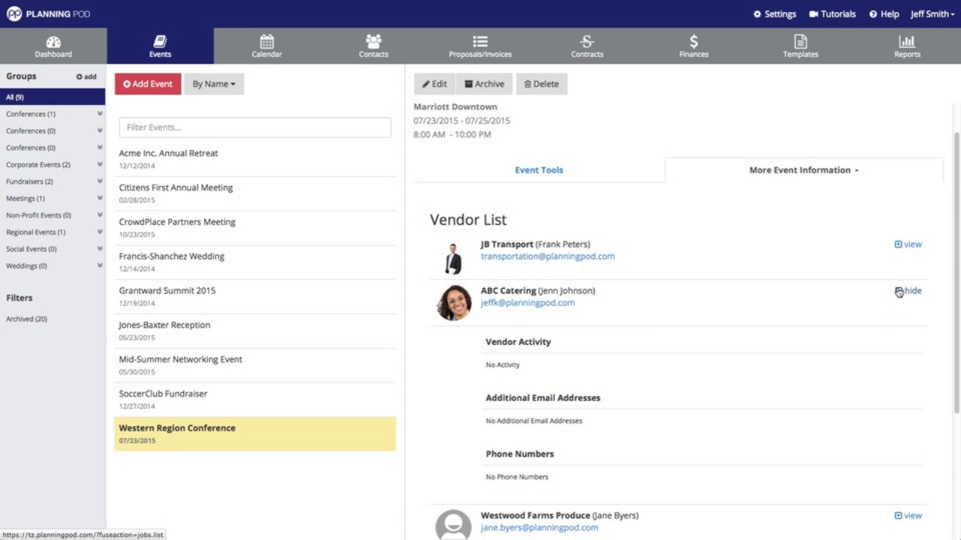
click(899, 293)
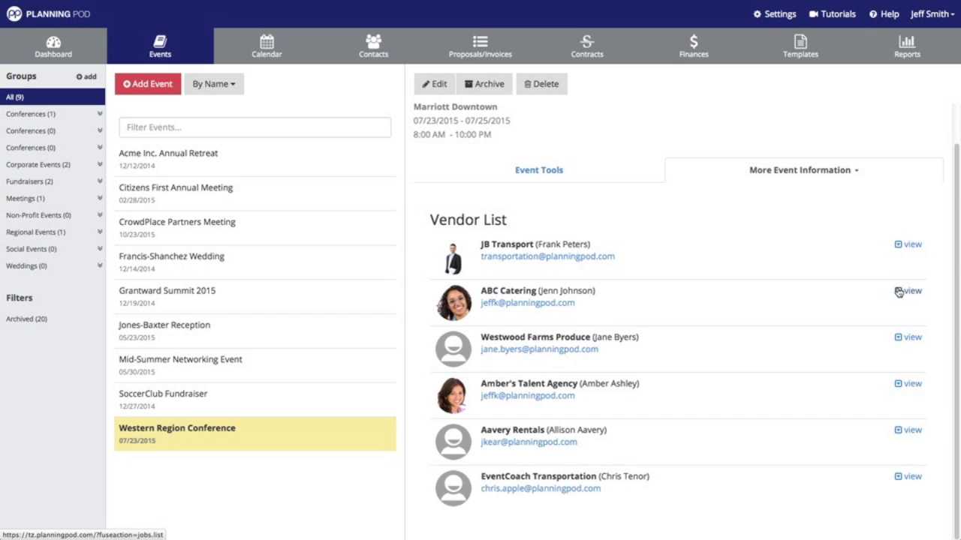
click(898, 245)
click(899, 245)
- Review the event's available PDFs and the Event Book PDF options, leaving without generating a PDF
click(849, 170)
click(854, 225)
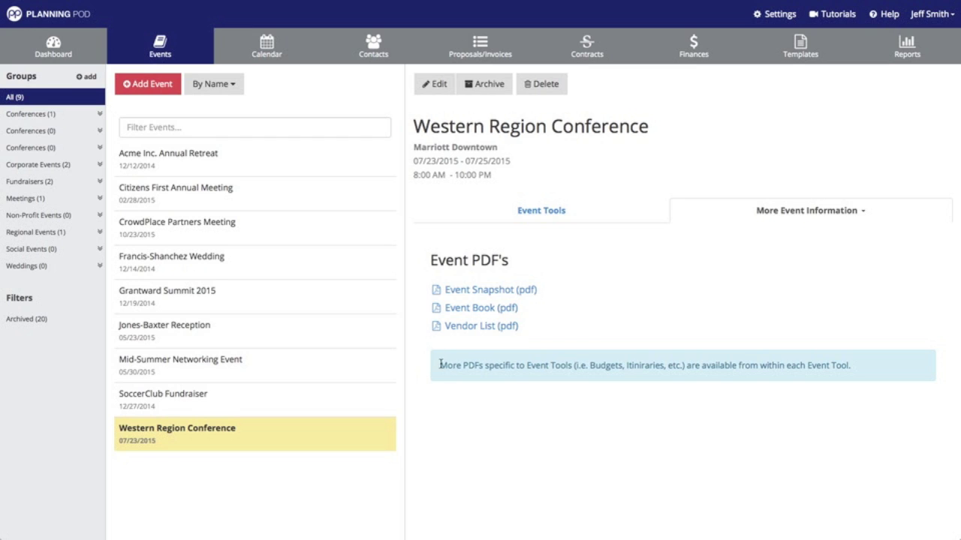
click(477, 314)
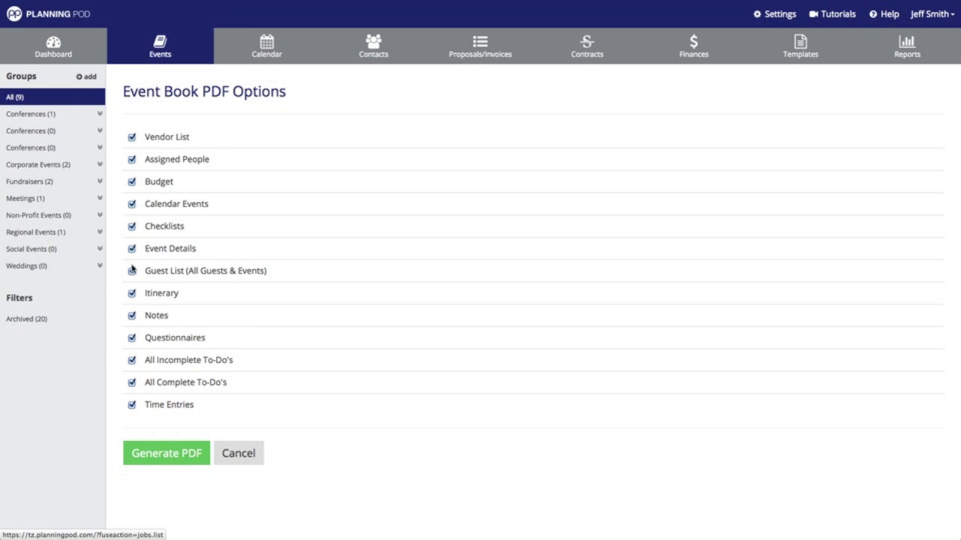
click(249, 461)
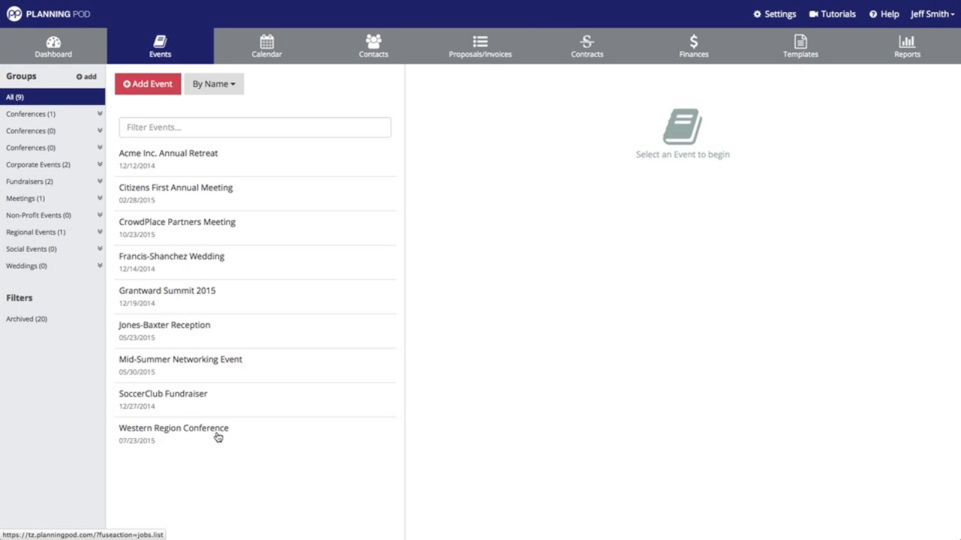
- Reopen the Western Region Conference event to look at its management options
click(217, 436)
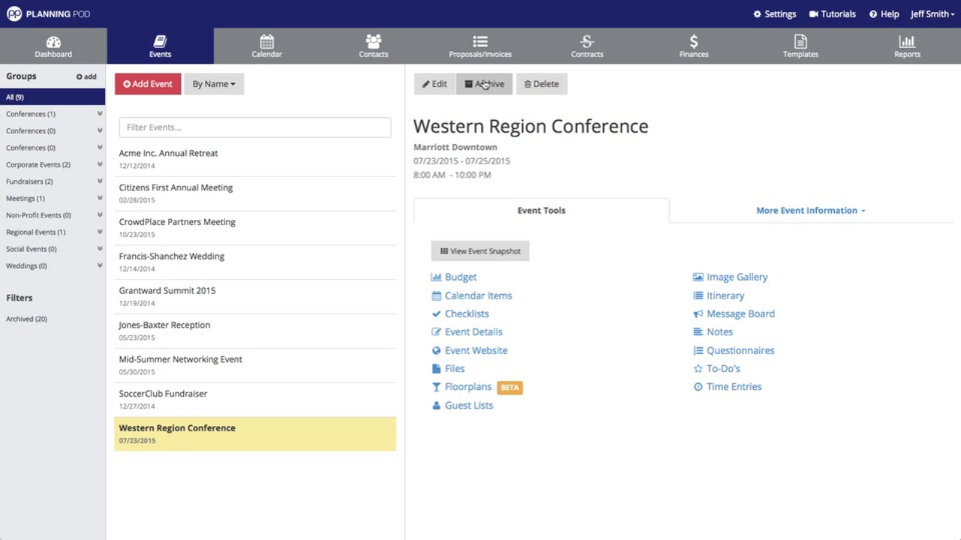
click(484, 93)
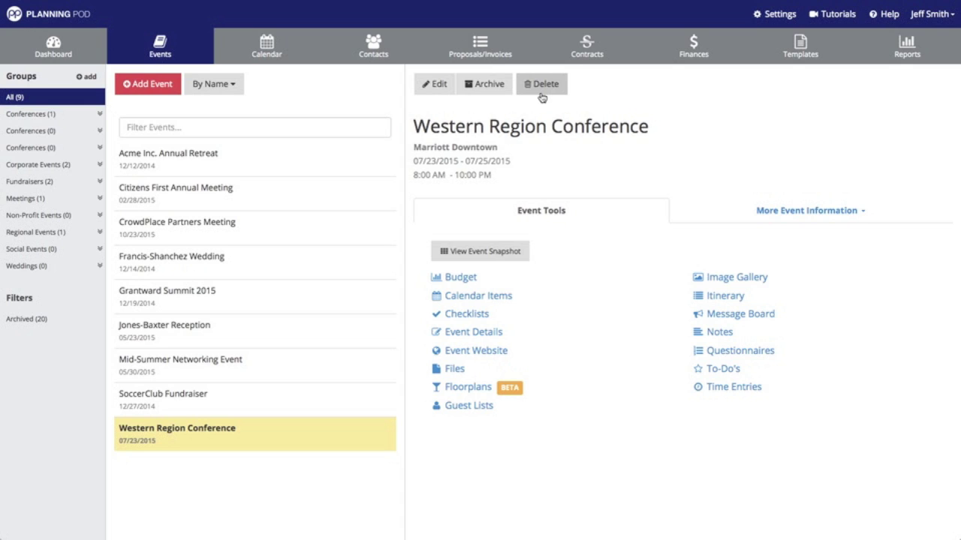
- Open the CrowdPlace Partners Meeting event and view its To-Do's, Floorplans and Budget tools in turn
click(233, 227)
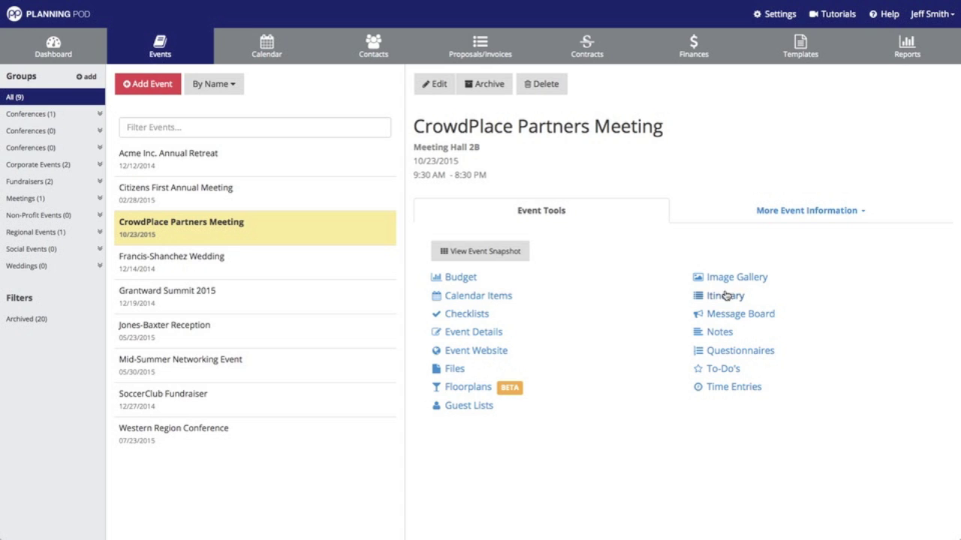
click(732, 373)
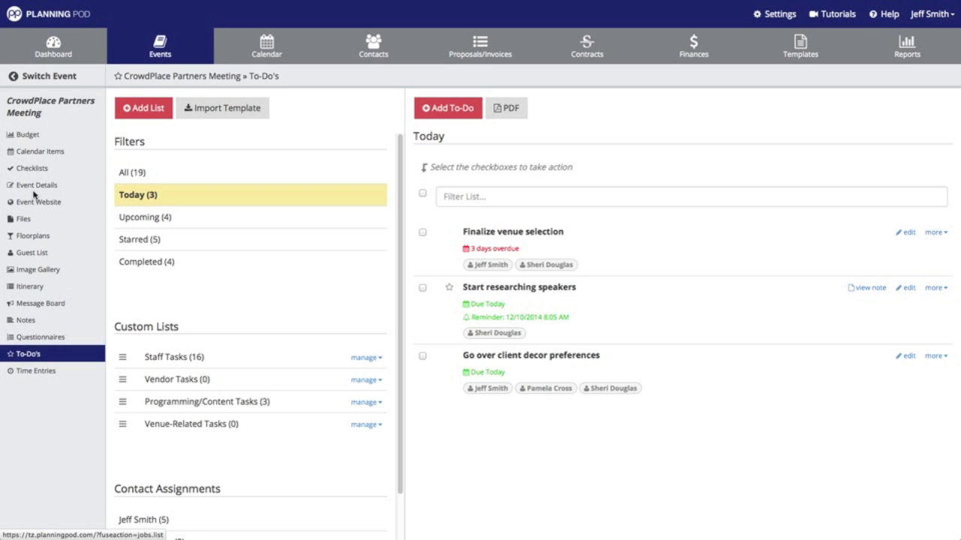
click(36, 237)
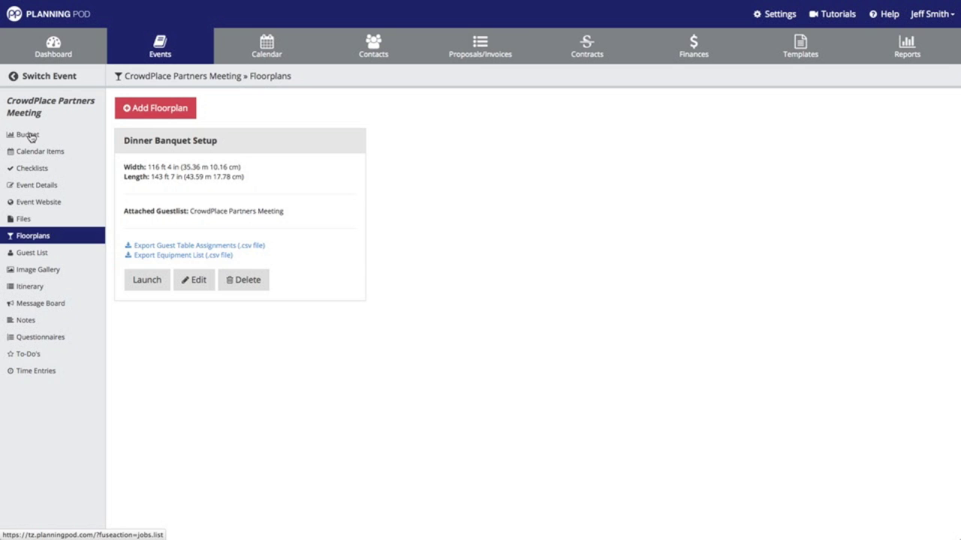
click(30, 136)
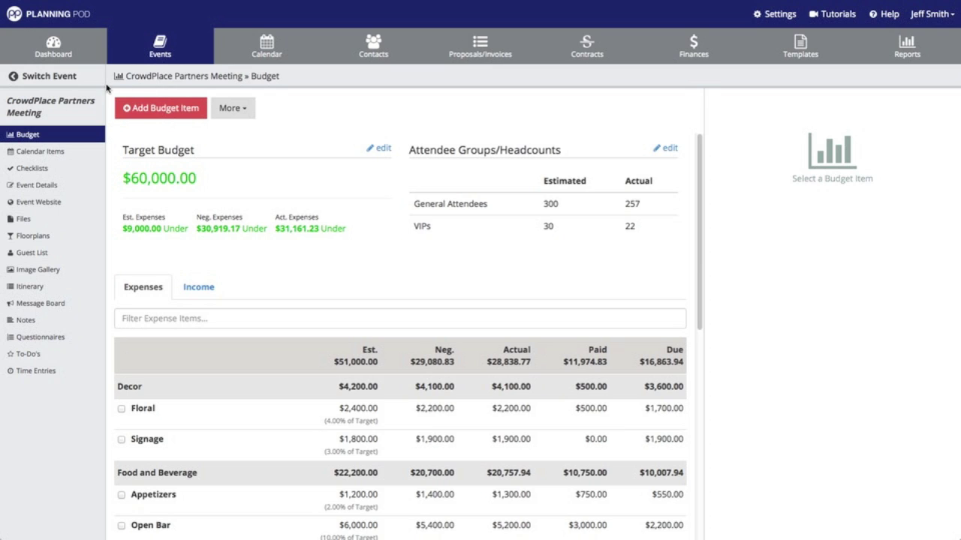
- Switch to the Western Region Conference by filtering the events for "western", and view its guest list
click(63, 78)
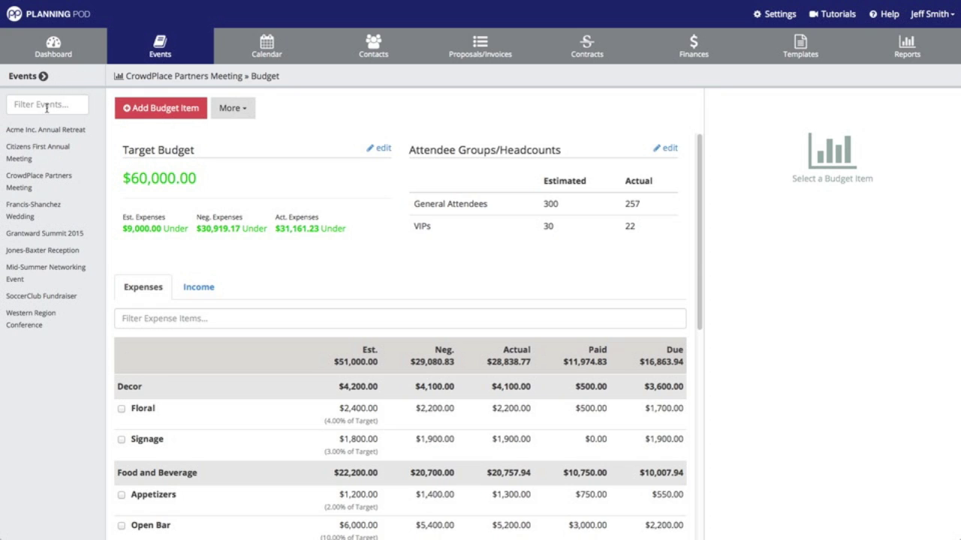
click(47, 108)
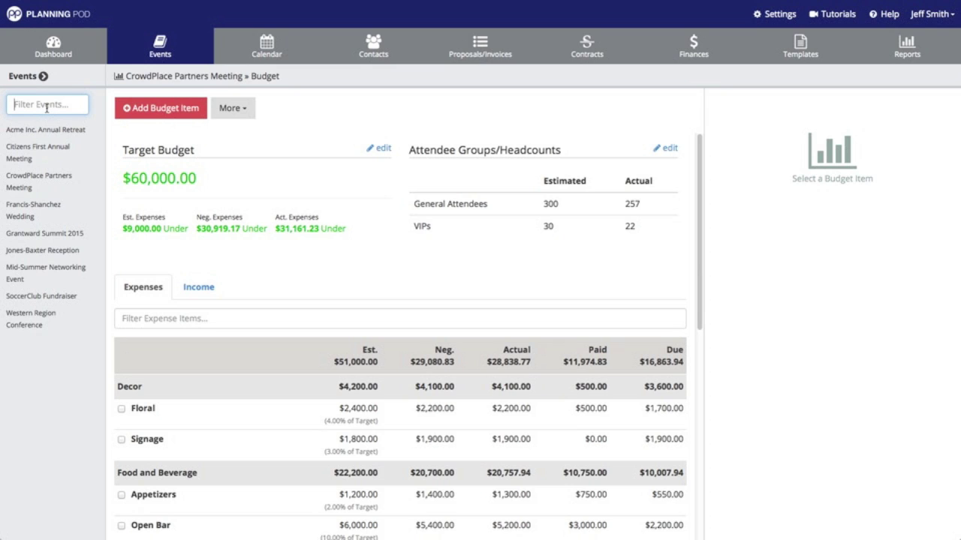
text(western)
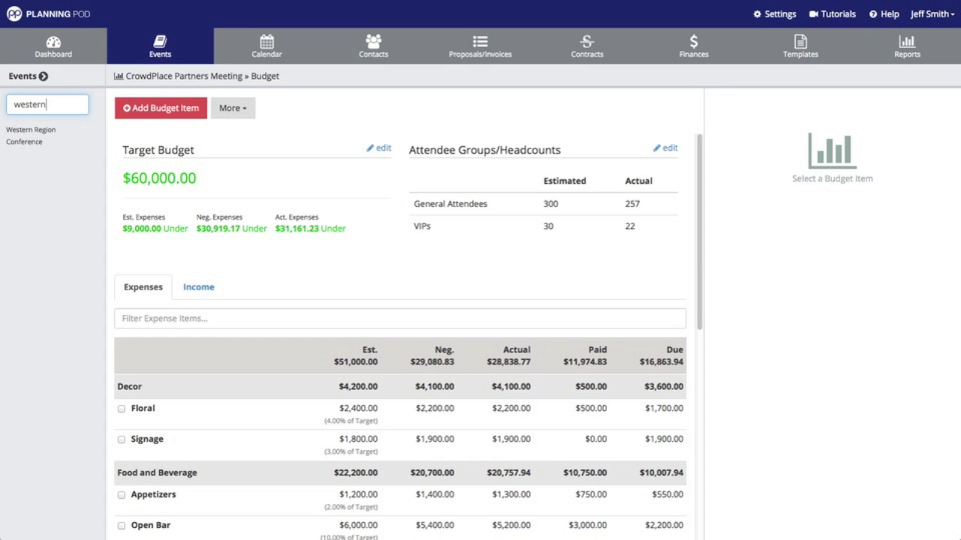
click(30, 135)
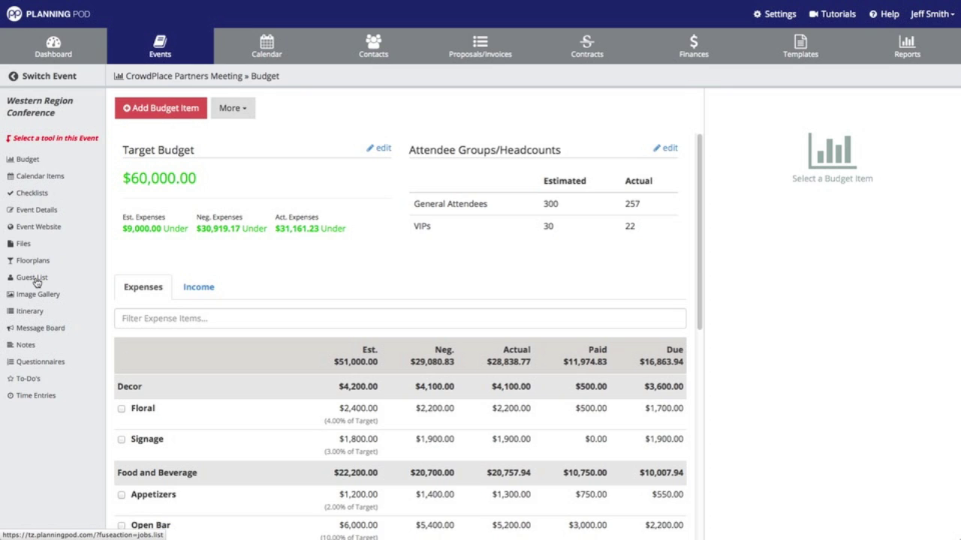
click(35, 278)
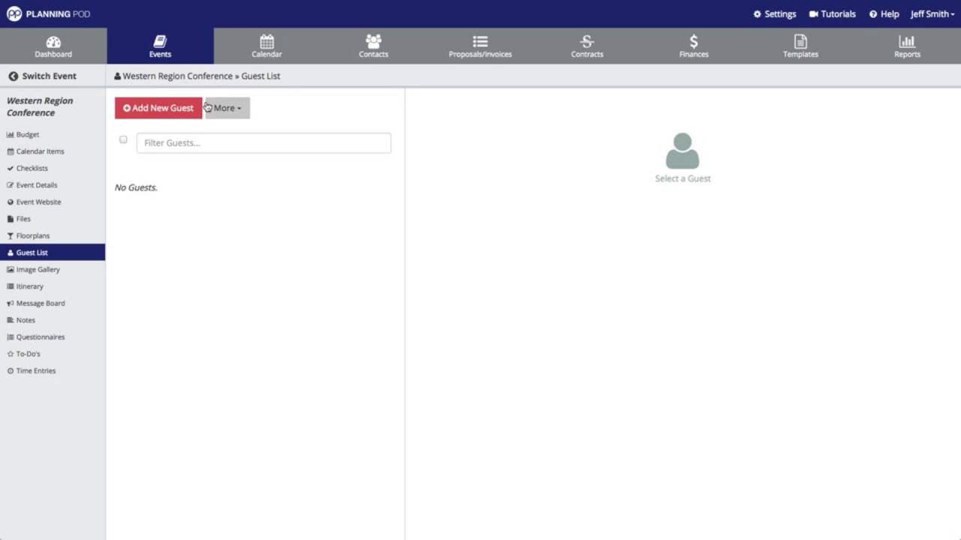
- Return to the events list, go to the dashboard and quick-launch the To-Do's tool for the CrowdPlace Partners Meeting
click(160, 47)
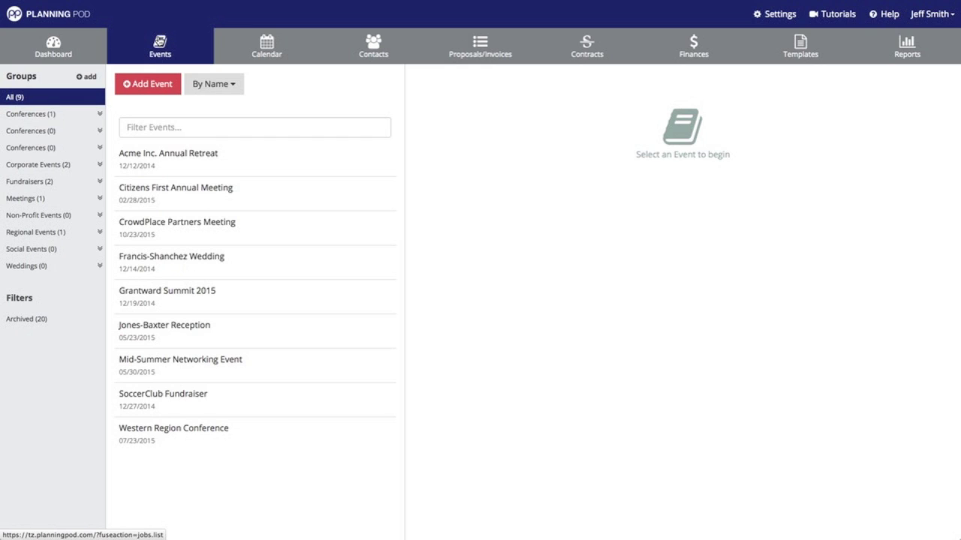
click(55, 48)
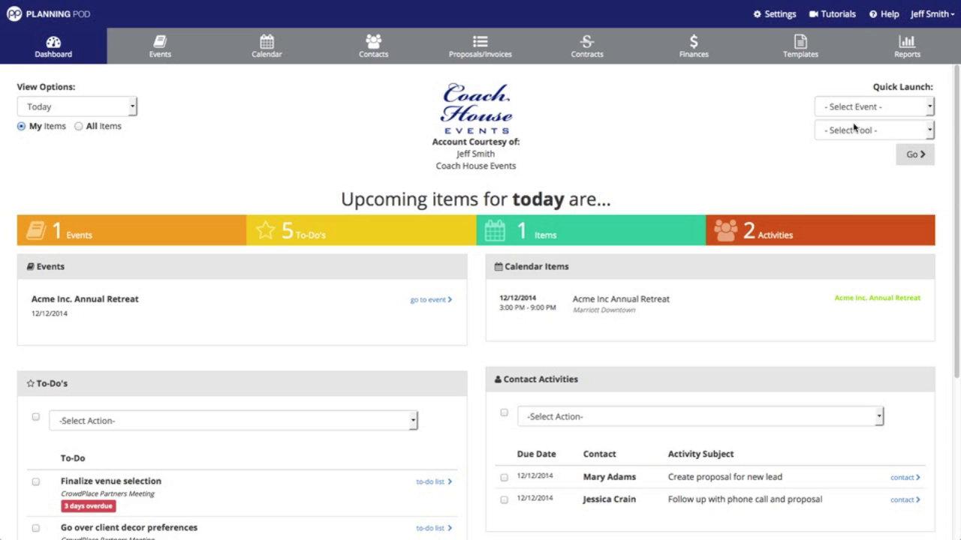
click(931, 108)
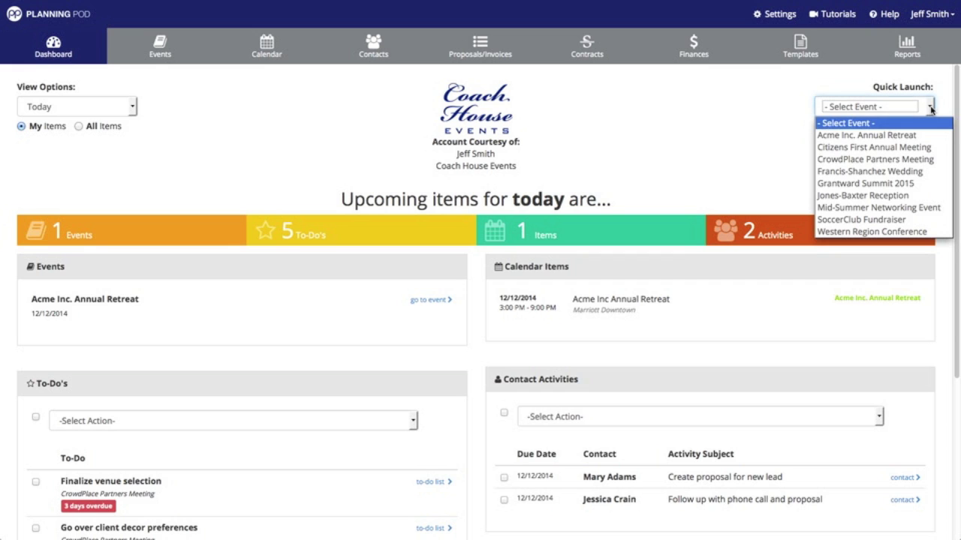
click(911, 159)
click(930, 131)
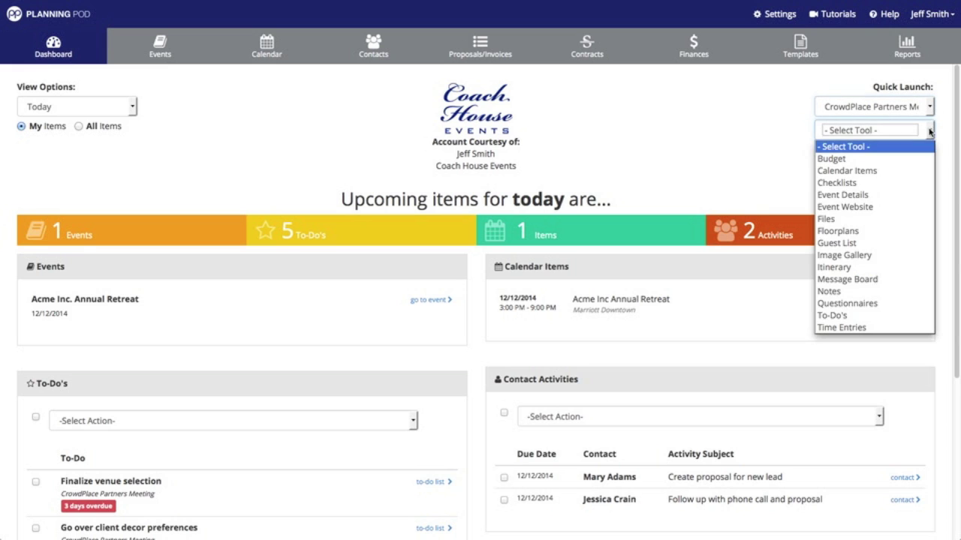
click(866, 316)
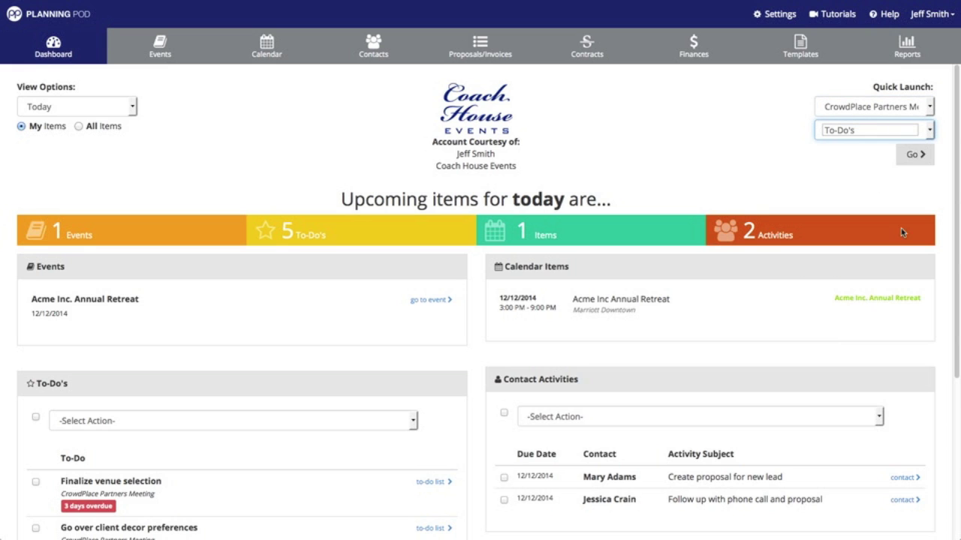
click(917, 159)
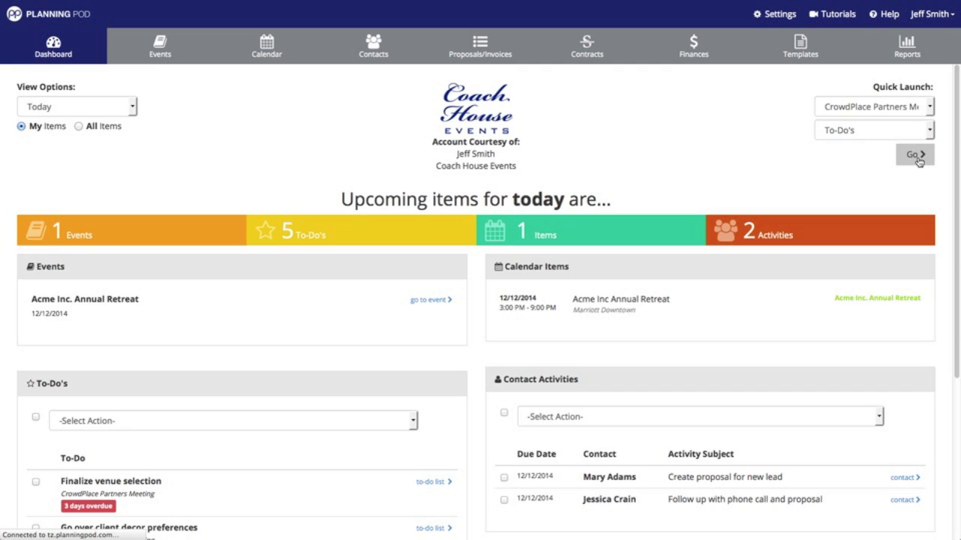